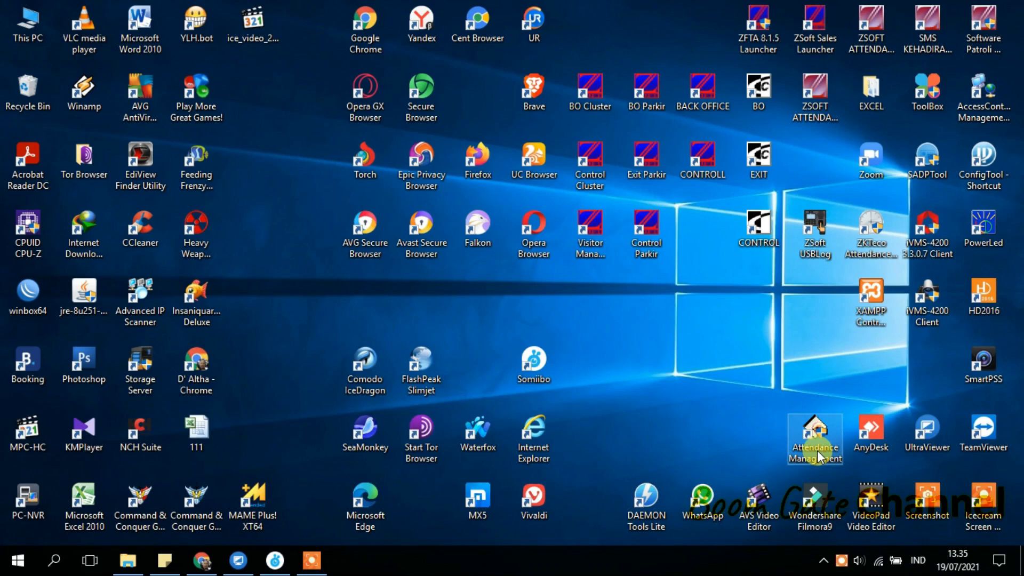
Launch Attendance Management and review the communication settings of the machine "mesin", keeping USB mode and cancelling without saving
double_click(821, 432)
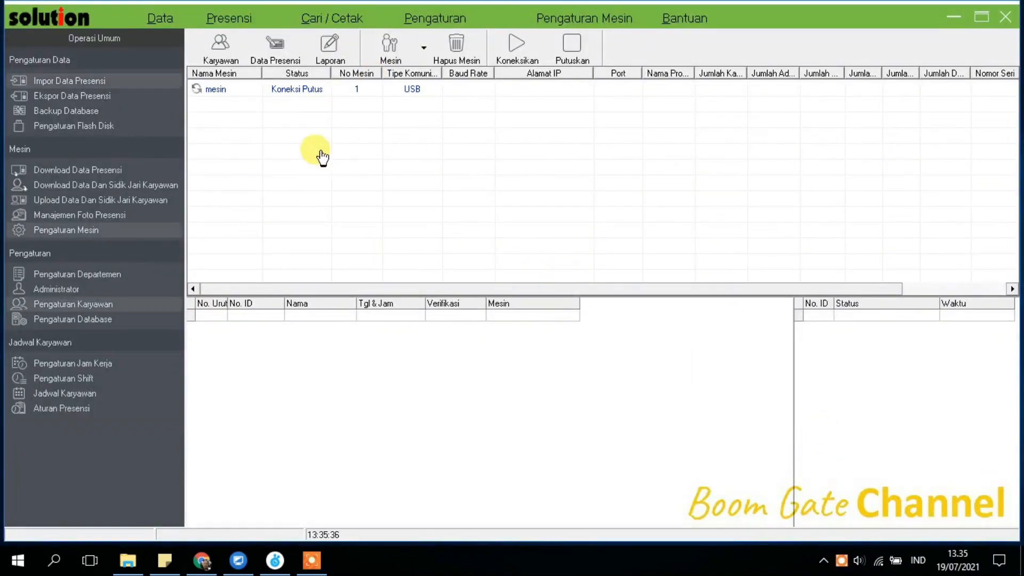
click(349, 92)
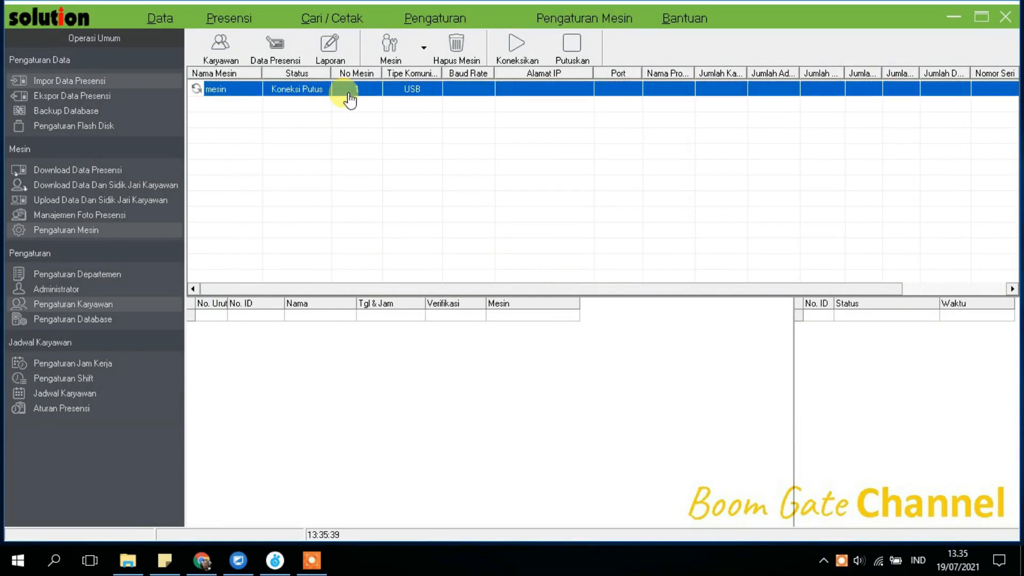
click(424, 50)
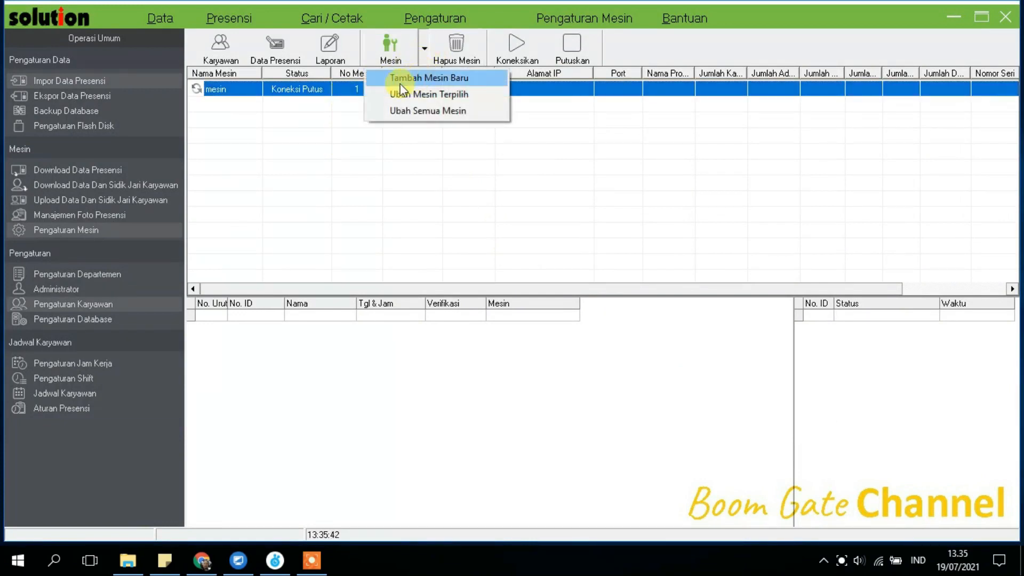
click(394, 112)
click(387, 92)
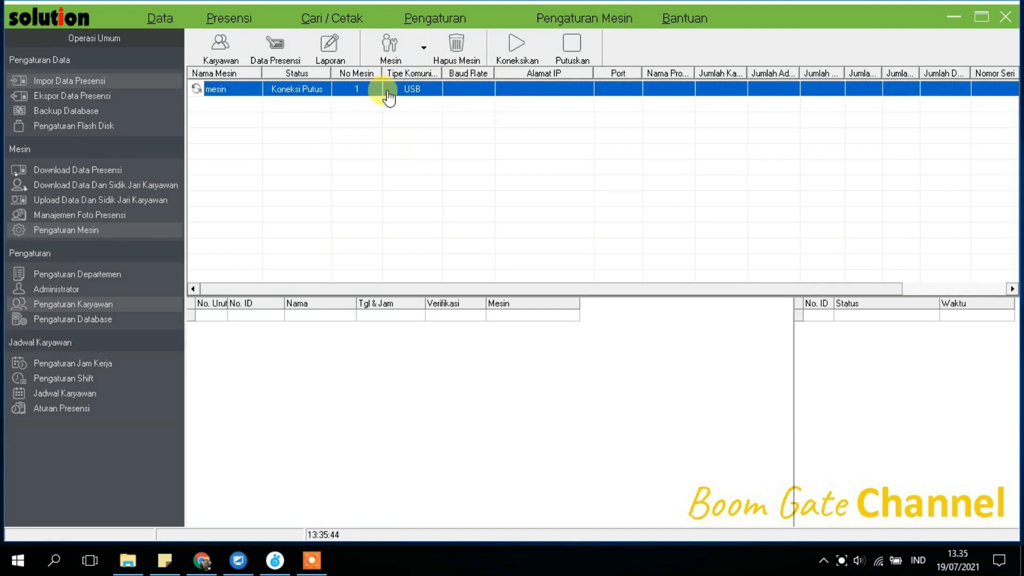
click(424, 51)
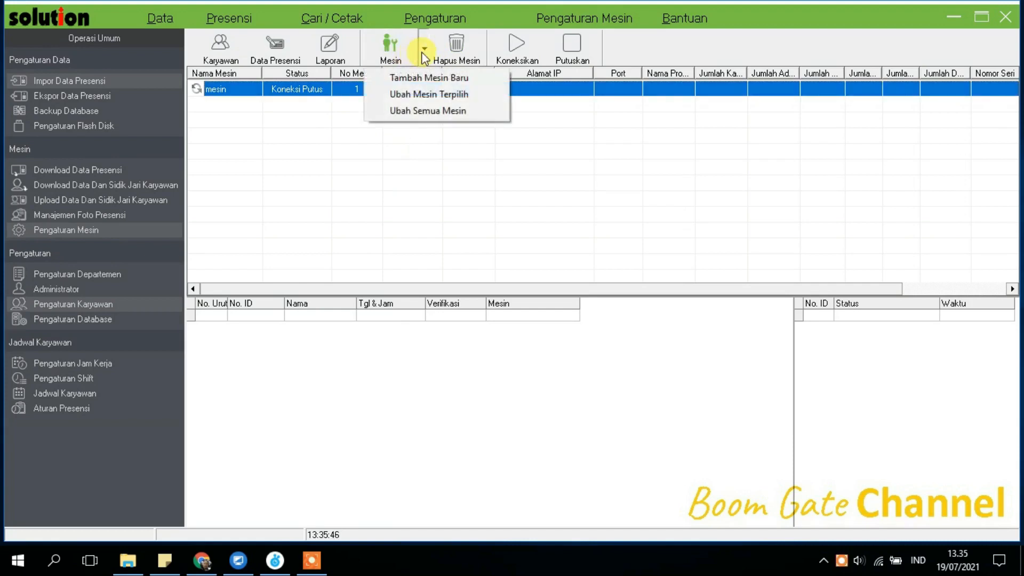
click(417, 98)
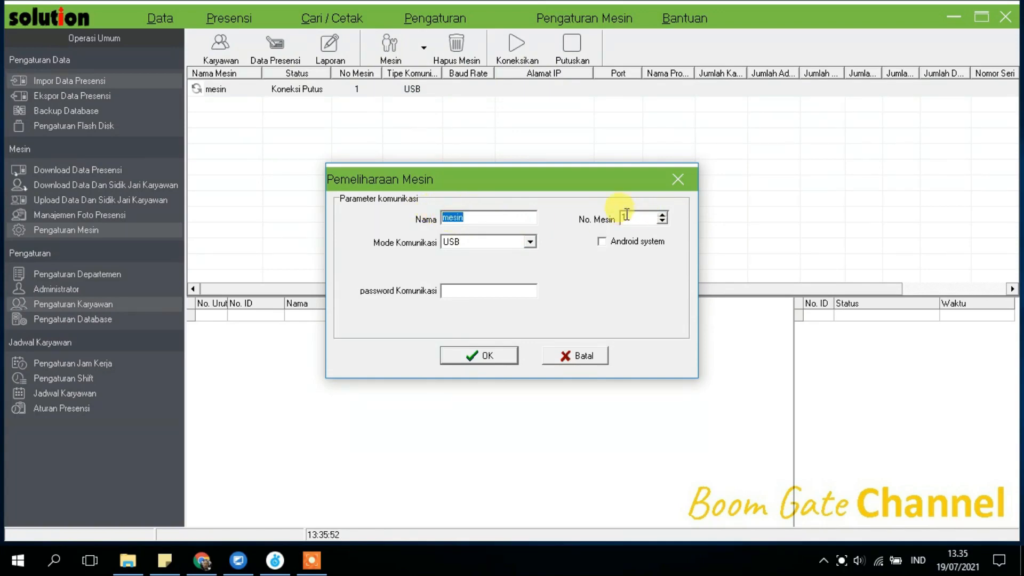
click(534, 240)
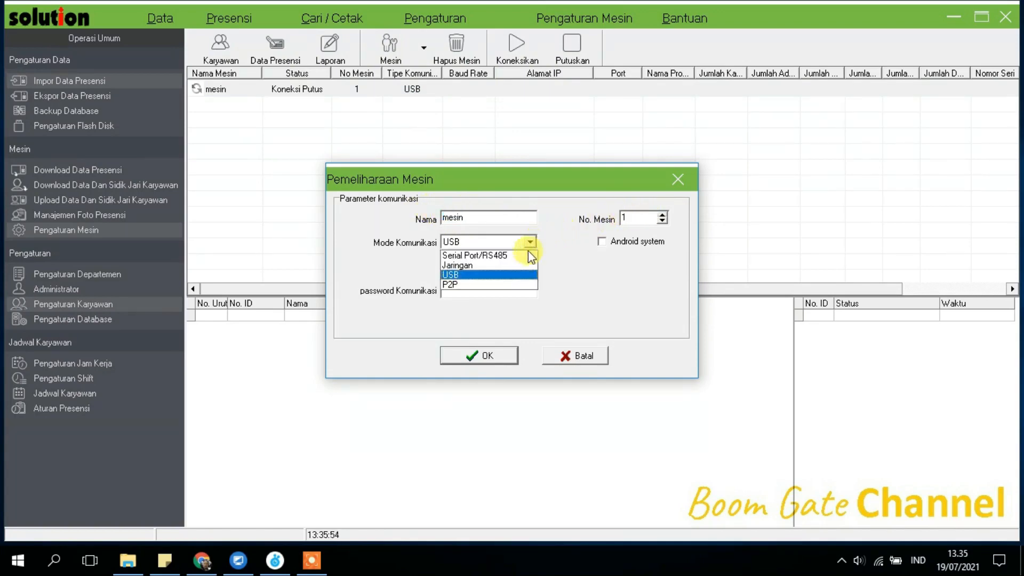
click(517, 274)
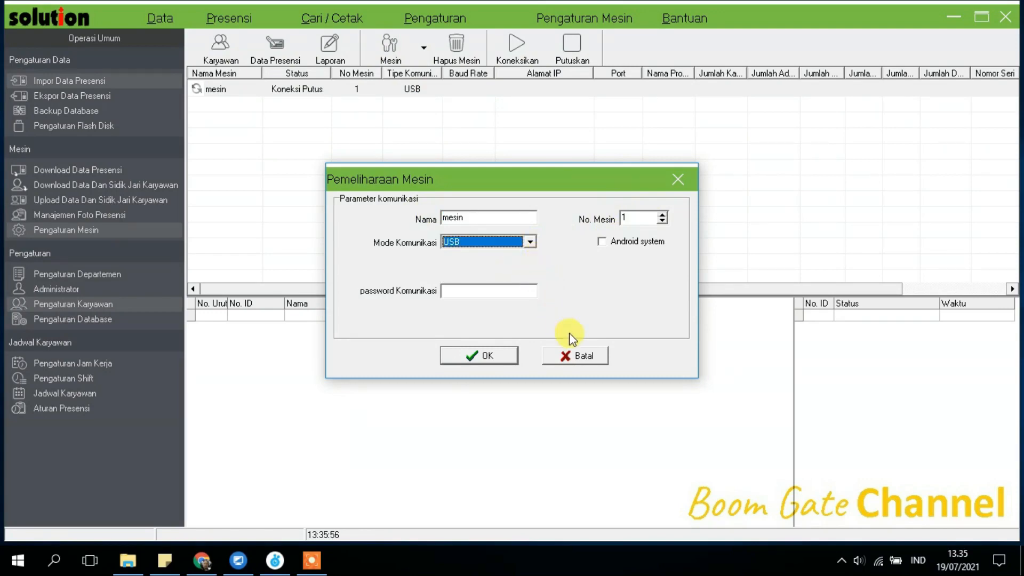
click(568, 355)
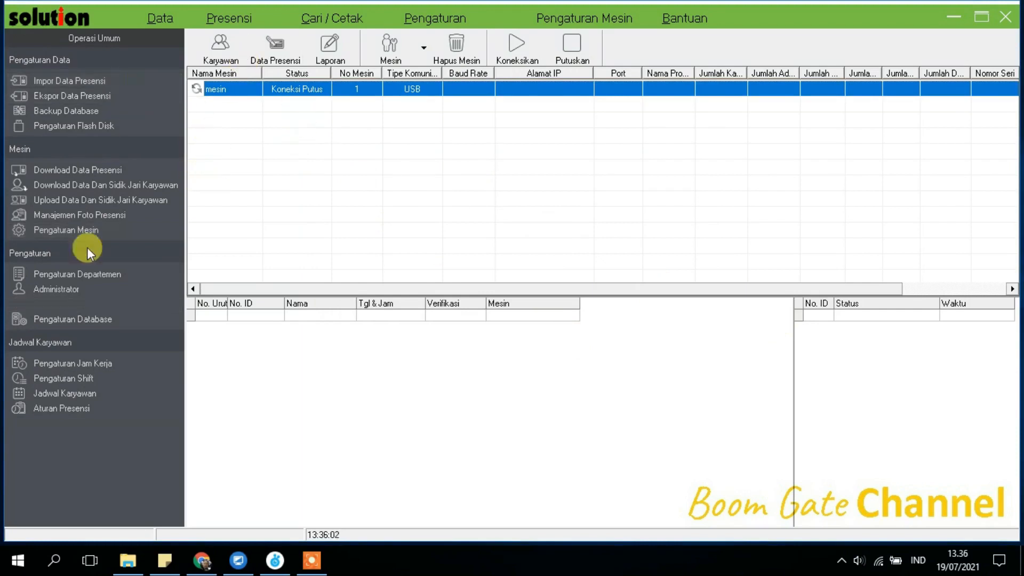
Open the department settings and rename the top-level department as "Absen"
click(91, 283)
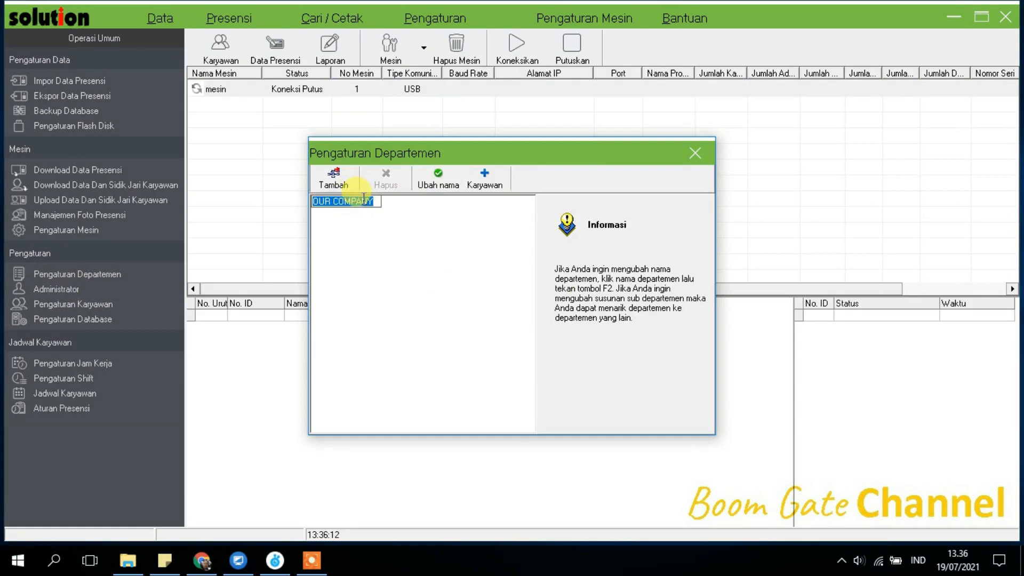
text(AB)
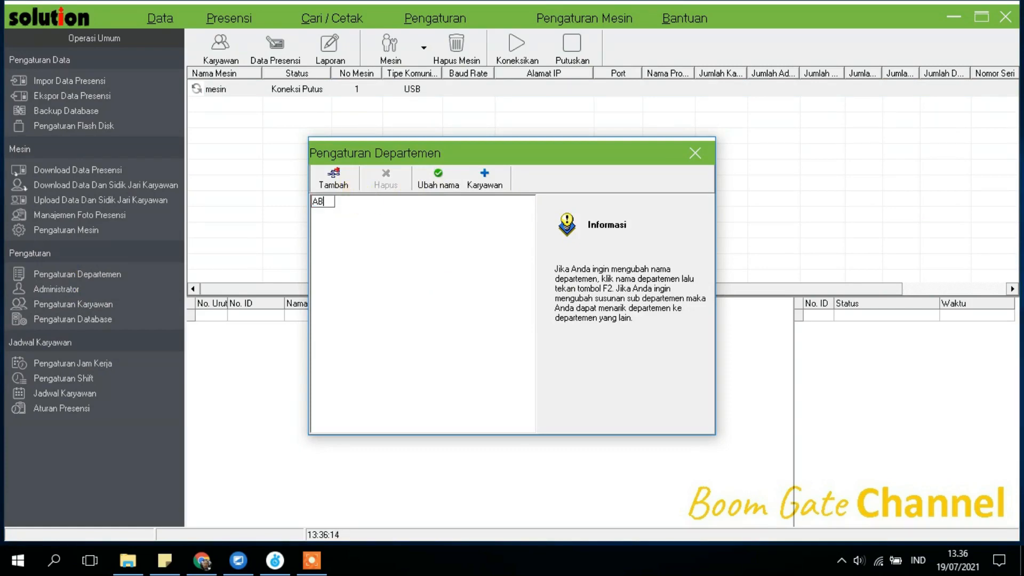
text(sbsen)
key(Return)
Add a new department named "Staff" under Absen
click(335, 181)
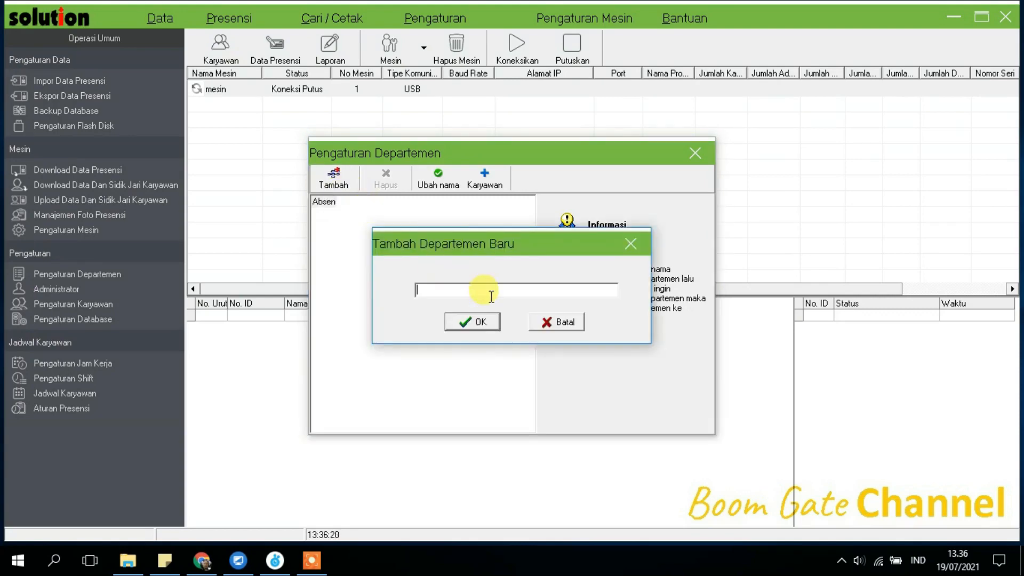
text(S)
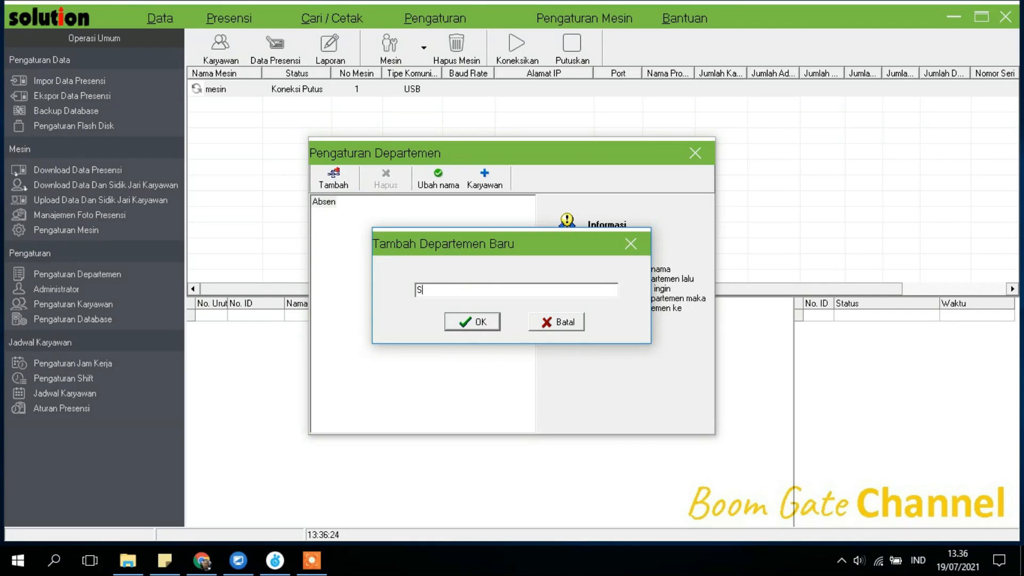
text(taff)
key(Return)
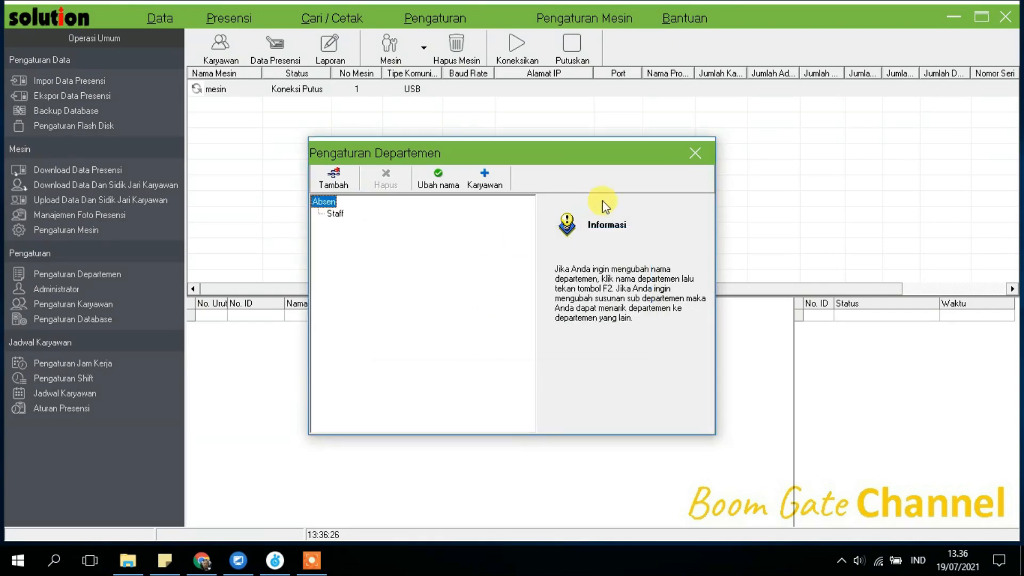
Examine the employee assignments of the Absen department and the administrator list, closing each window when done
click(484, 179)
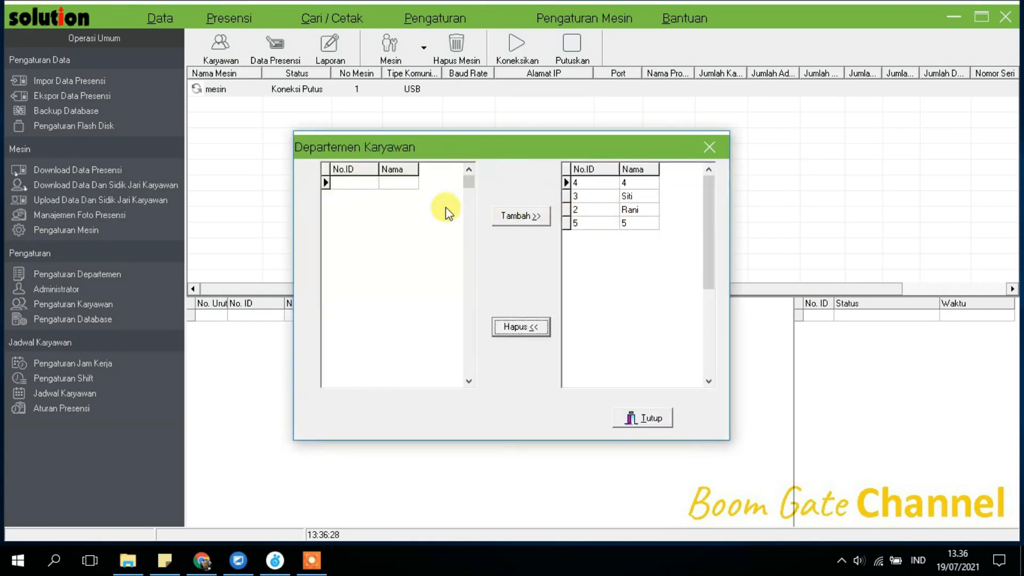
click(565, 255)
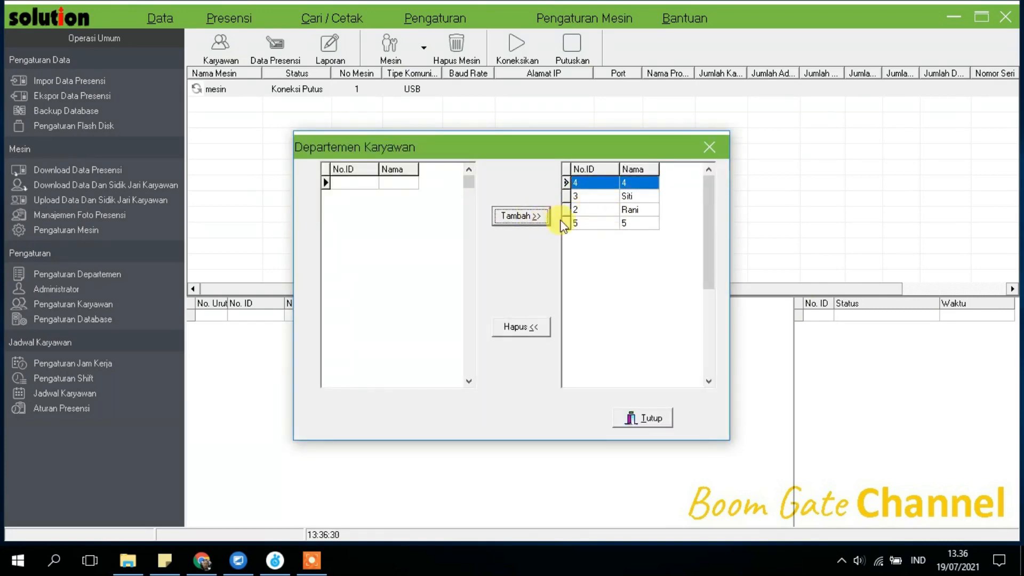
click(589, 197)
click(539, 218)
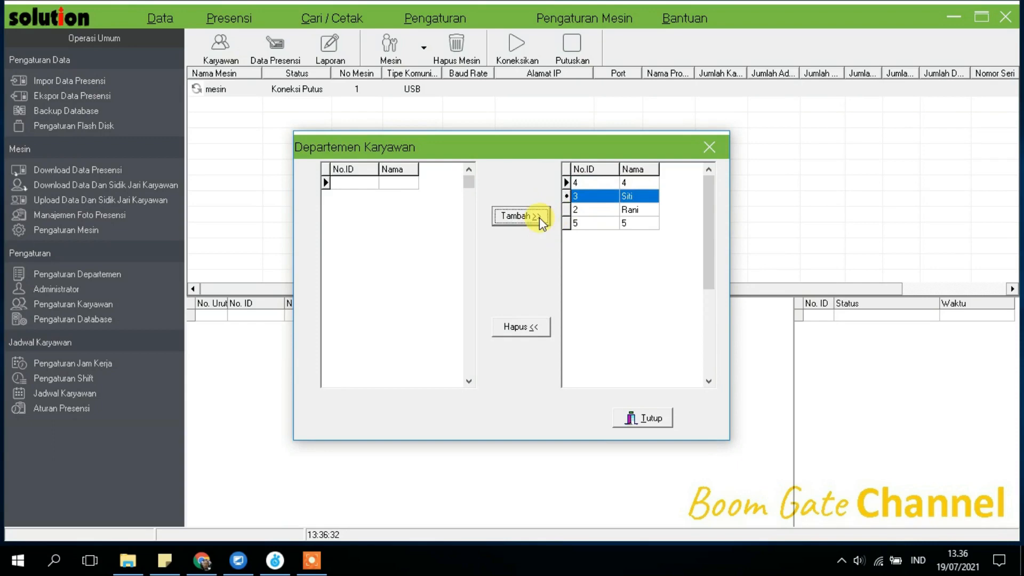
click(629, 184)
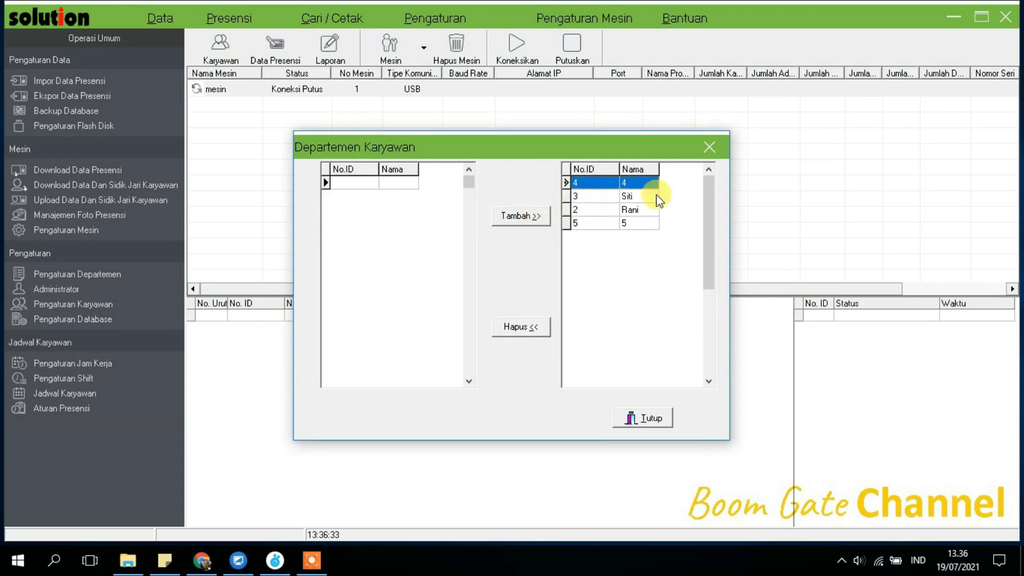
click(659, 417)
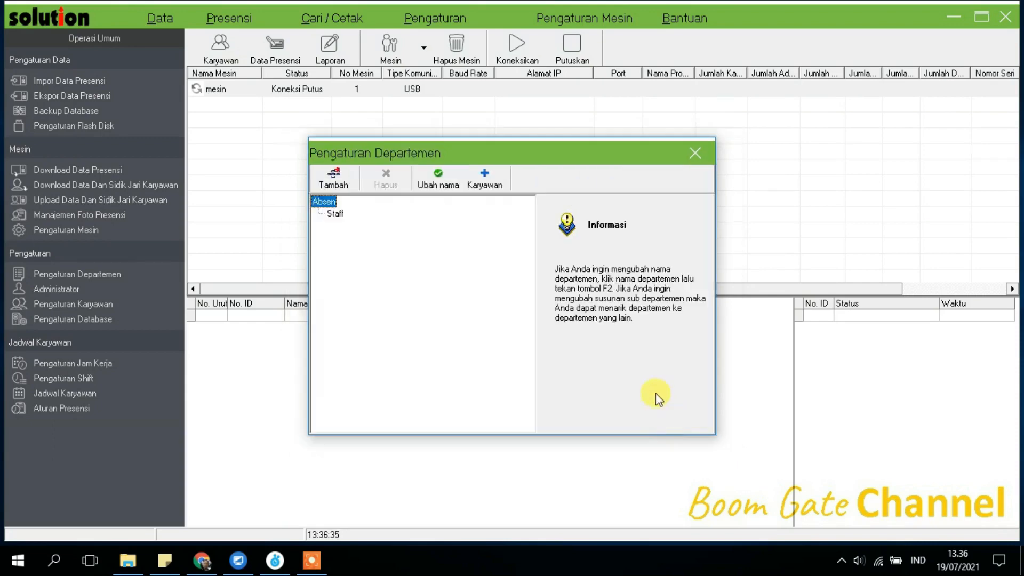
click(693, 153)
click(51, 289)
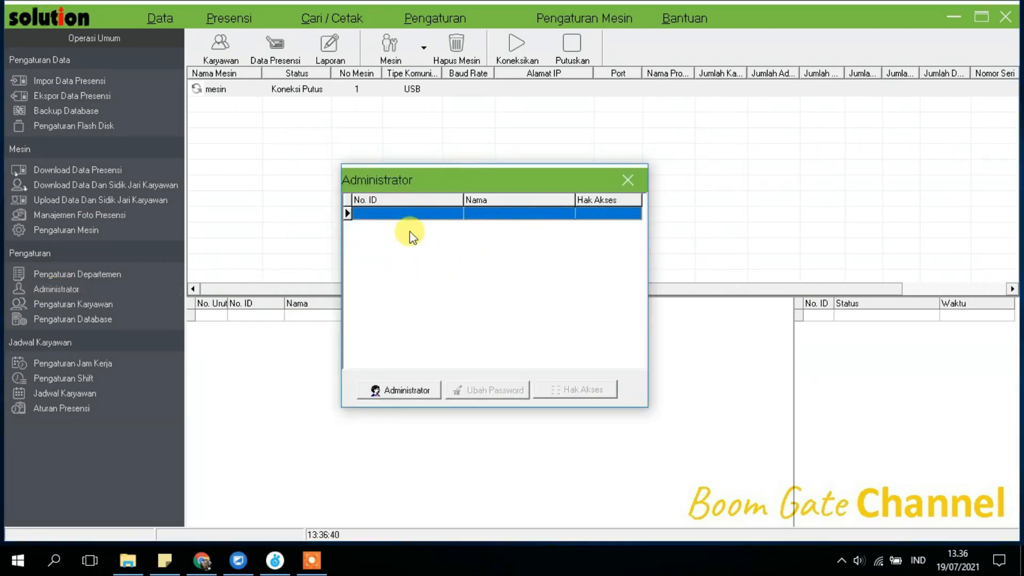
click(625, 181)
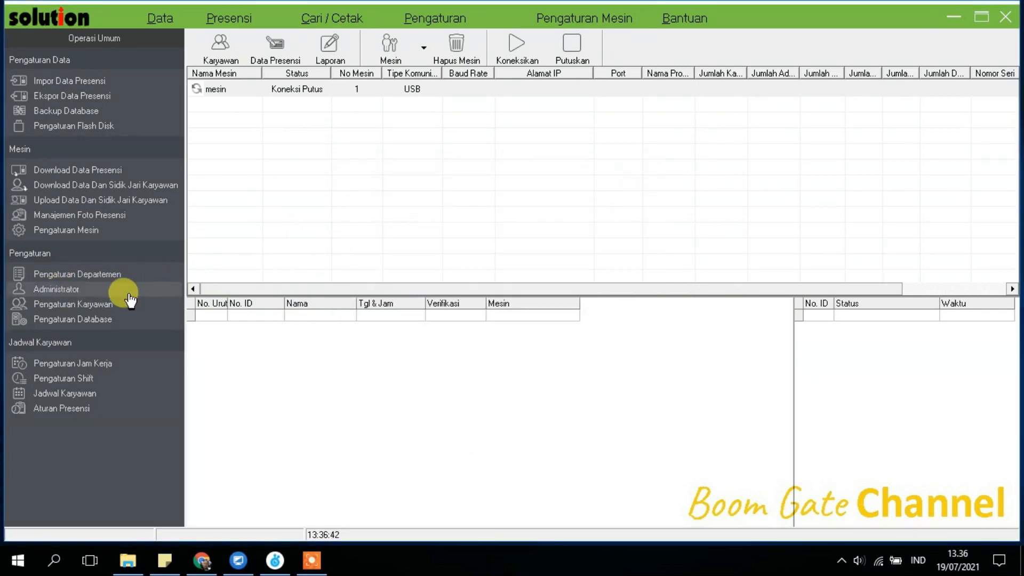
Transfer the first employee listed under Absen to the Staff department, and check both departments' employee lists
click(114, 304)
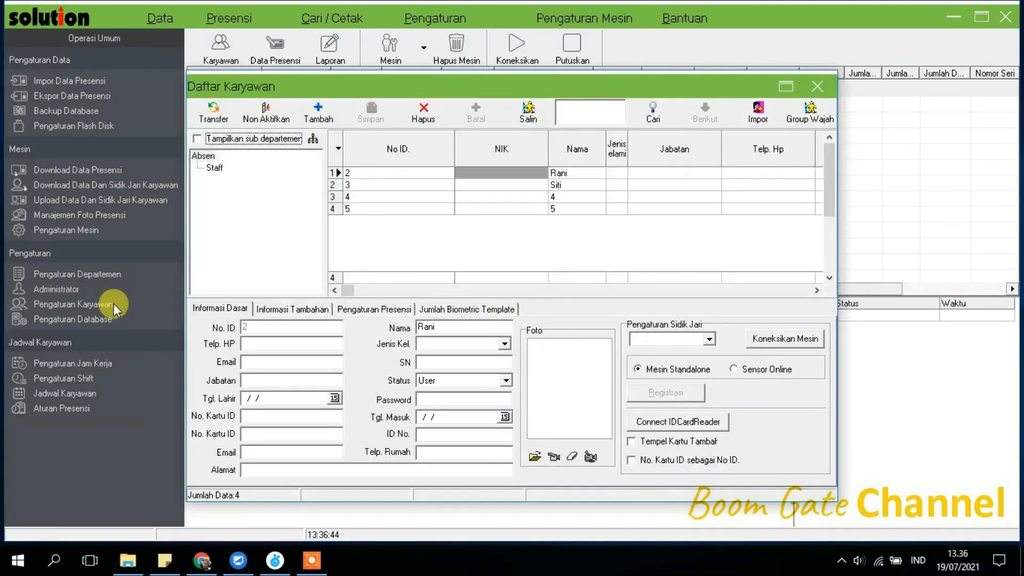
click(218, 168)
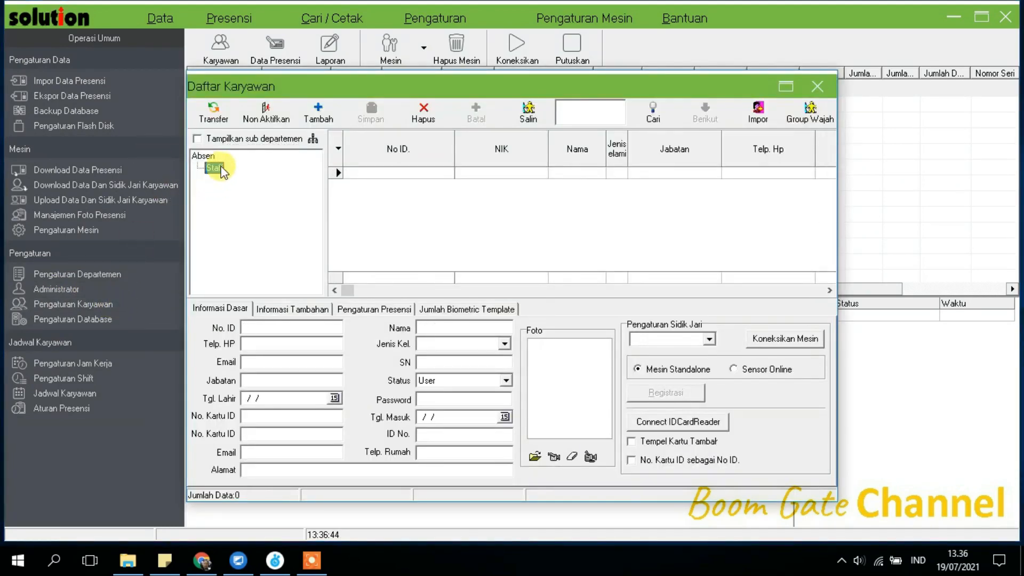
click(210, 156)
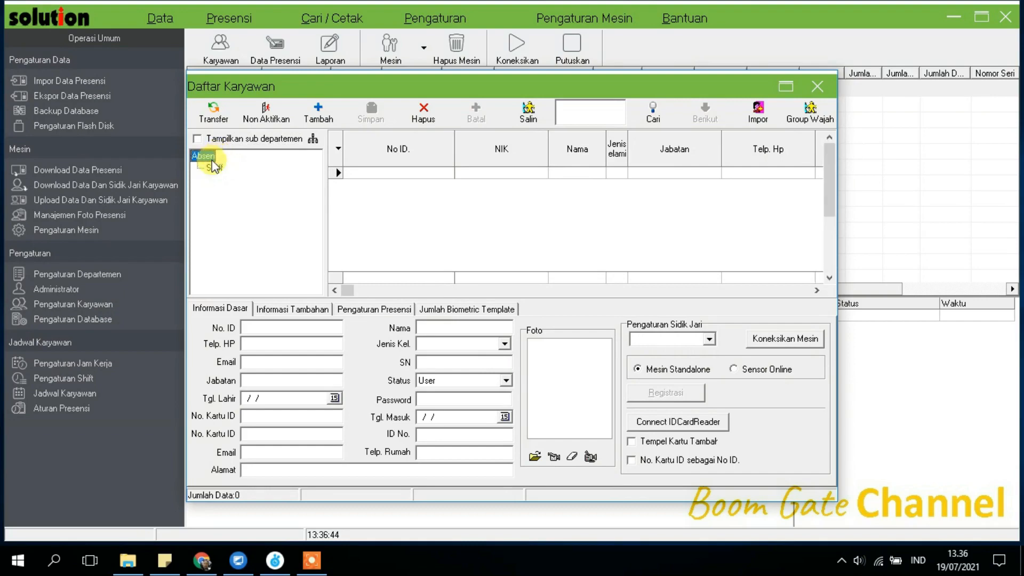
click(496, 176)
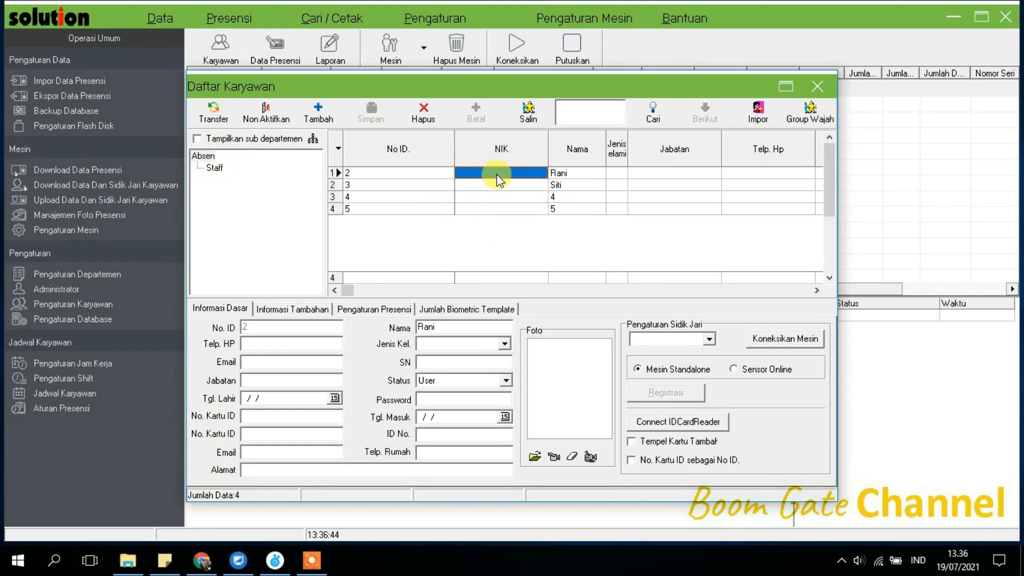
click(213, 113)
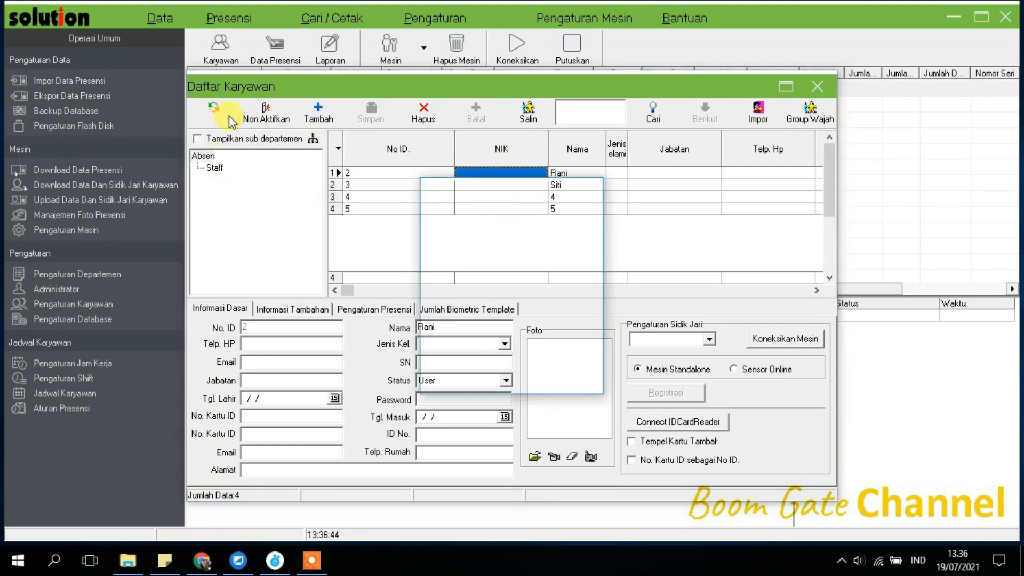
click(458, 226)
click(484, 378)
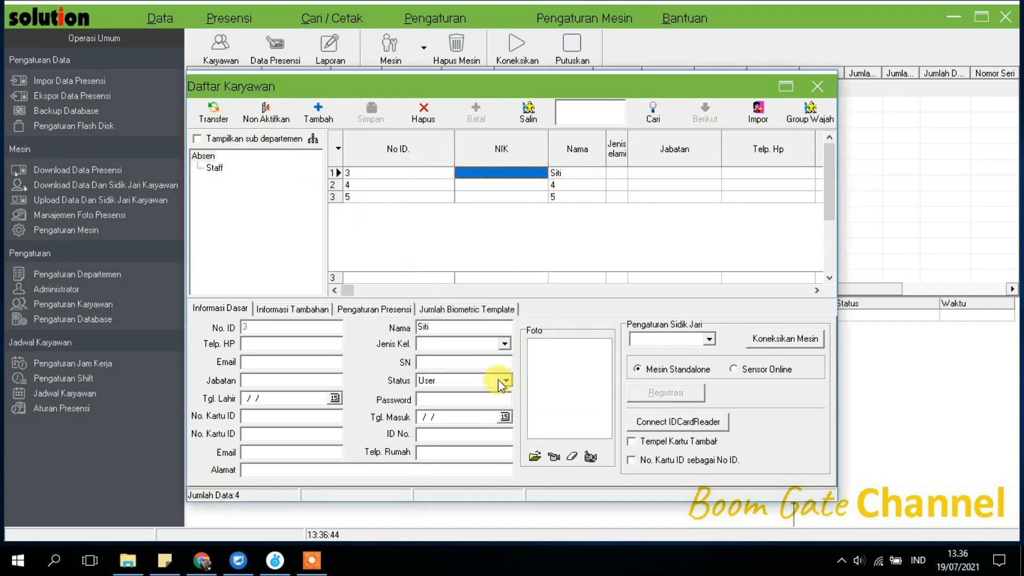
click(214, 168)
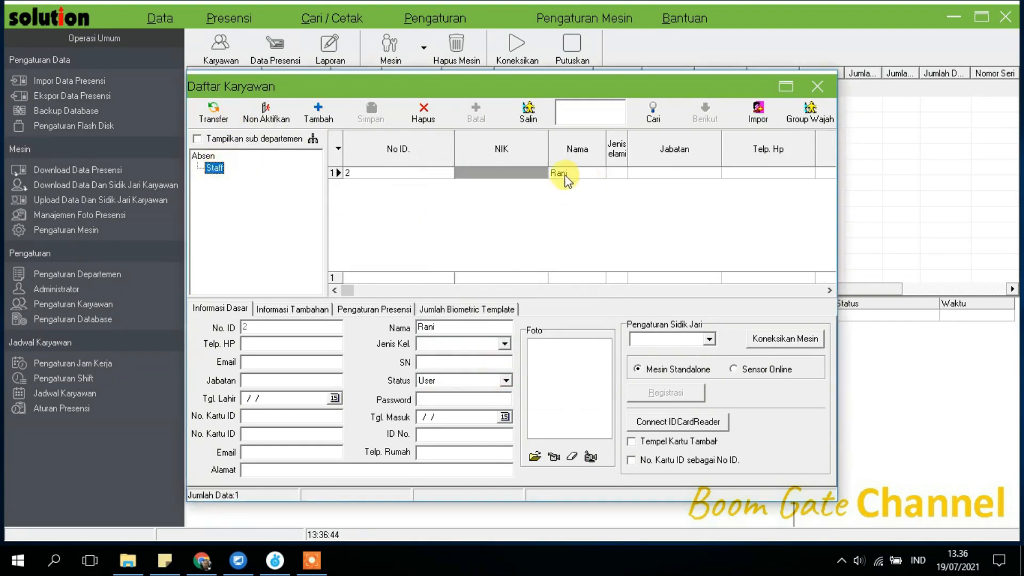
click(204, 155)
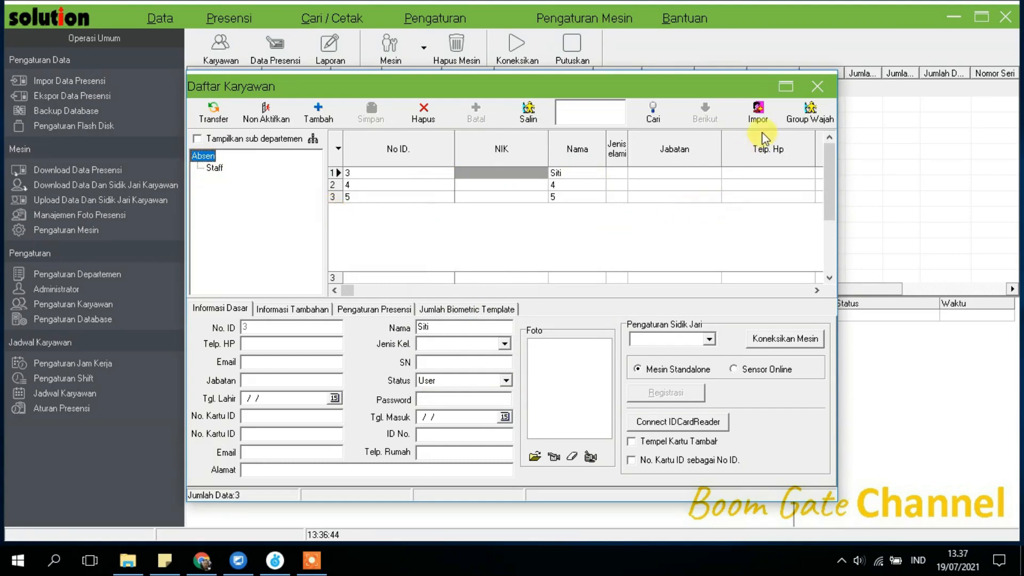
Add a new employee named "Tes" to the Staff department and save the record
click(214, 169)
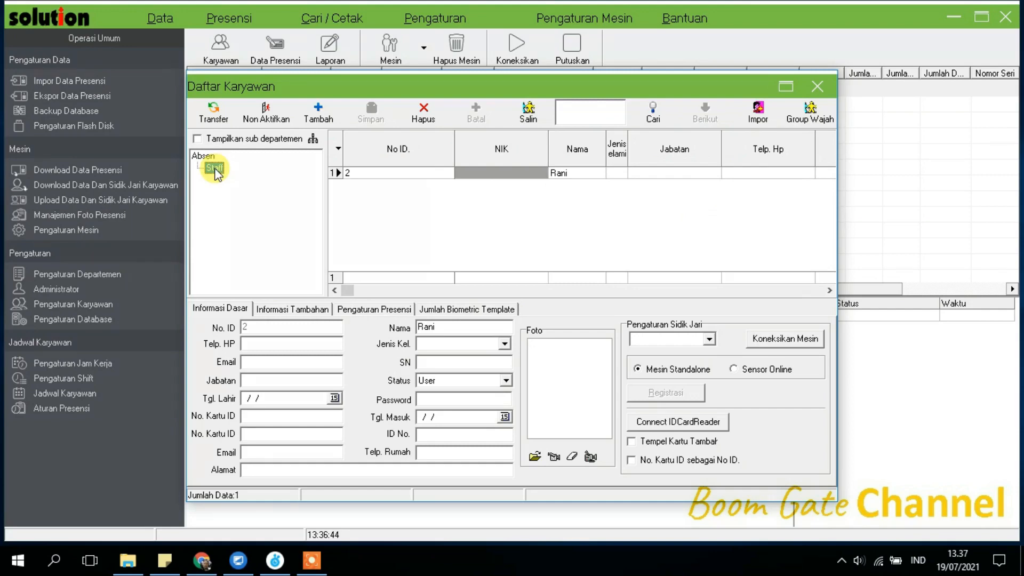
click(313, 122)
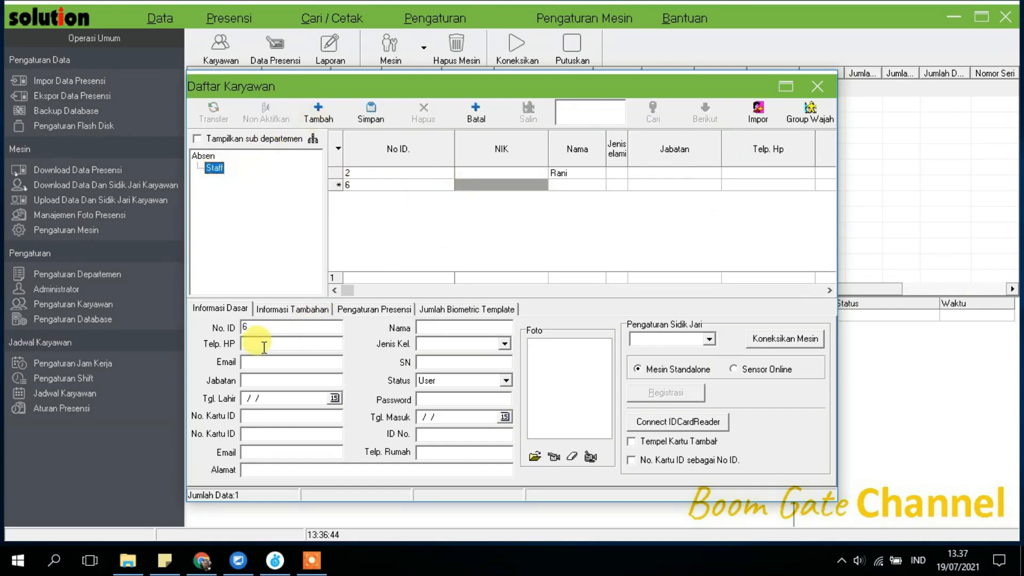
click(264, 328)
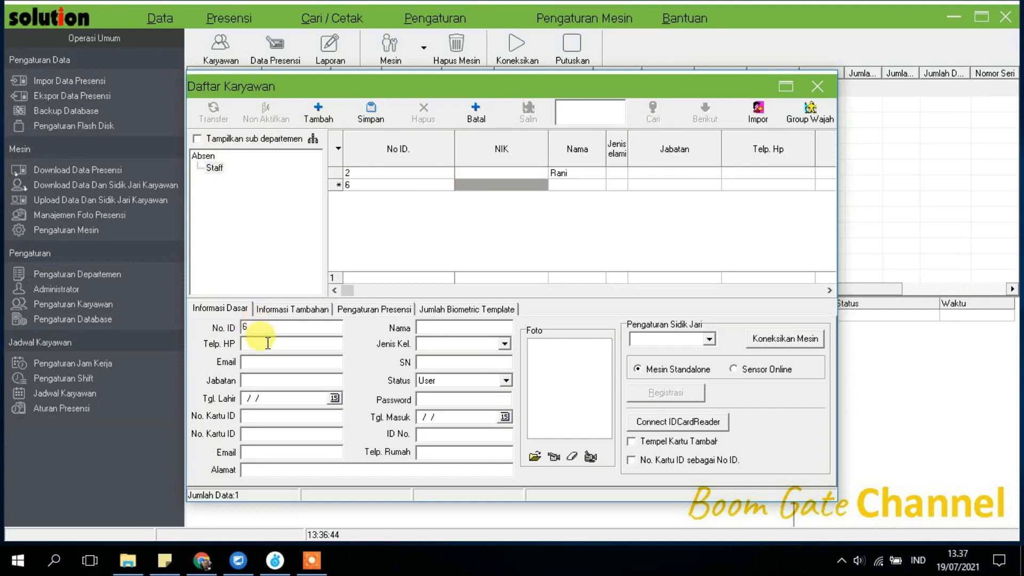
drag(253, 328, 240, 327)
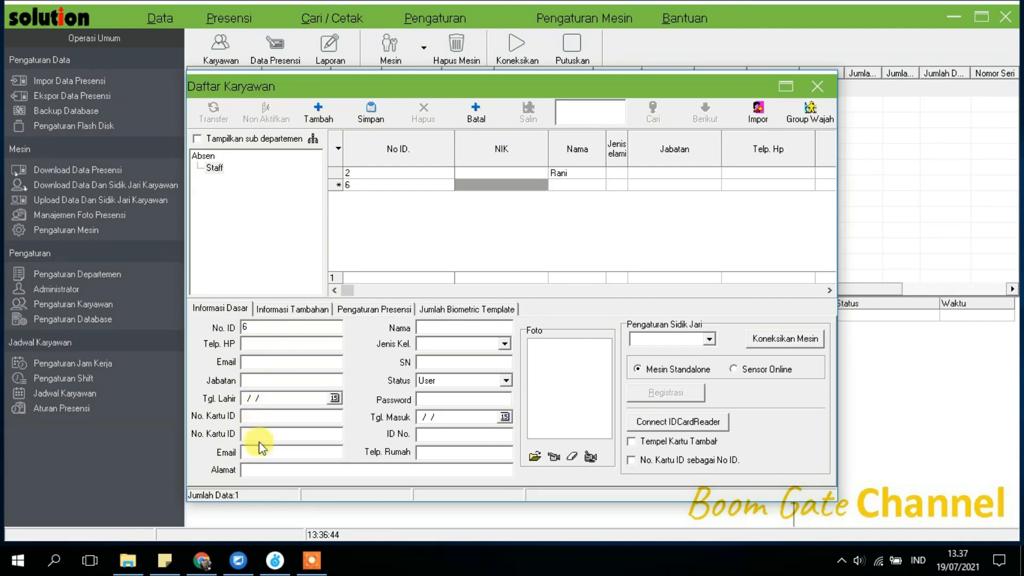
click(443, 322)
text(Tes)
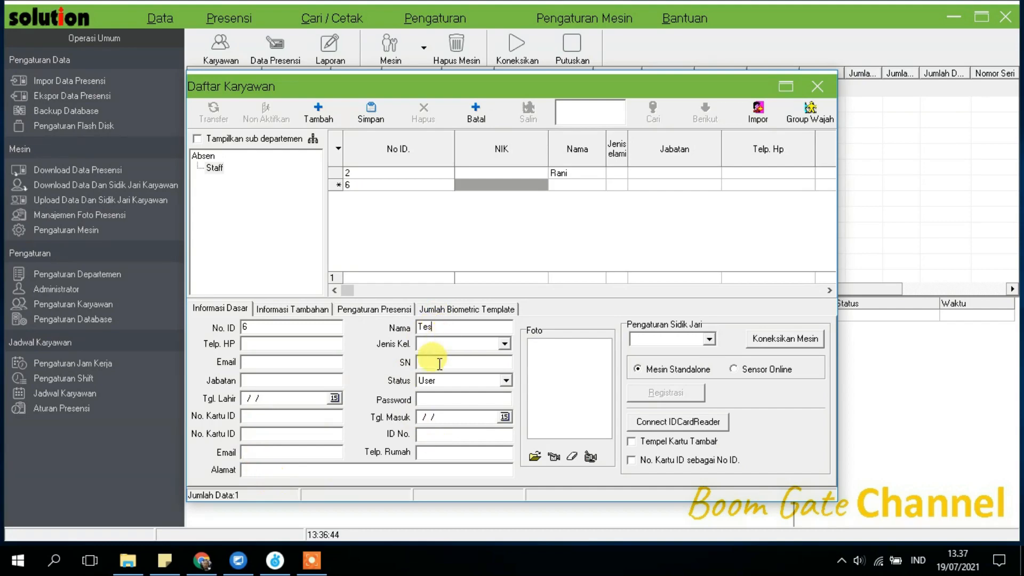
click(372, 120)
Review the new employee's additional information, attendance settings and biometric template count, and close the employee list
click(300, 311)
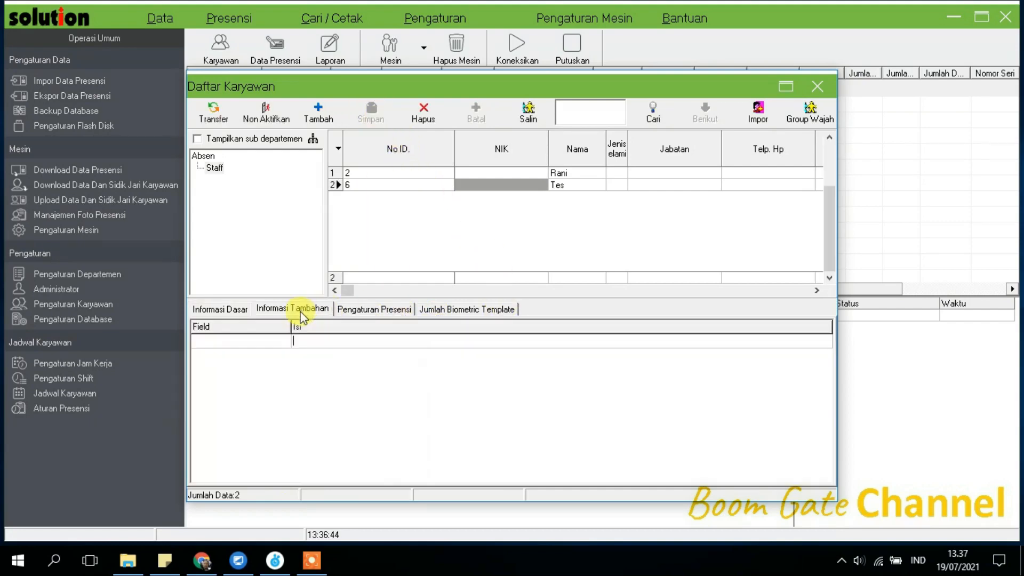
click(359, 310)
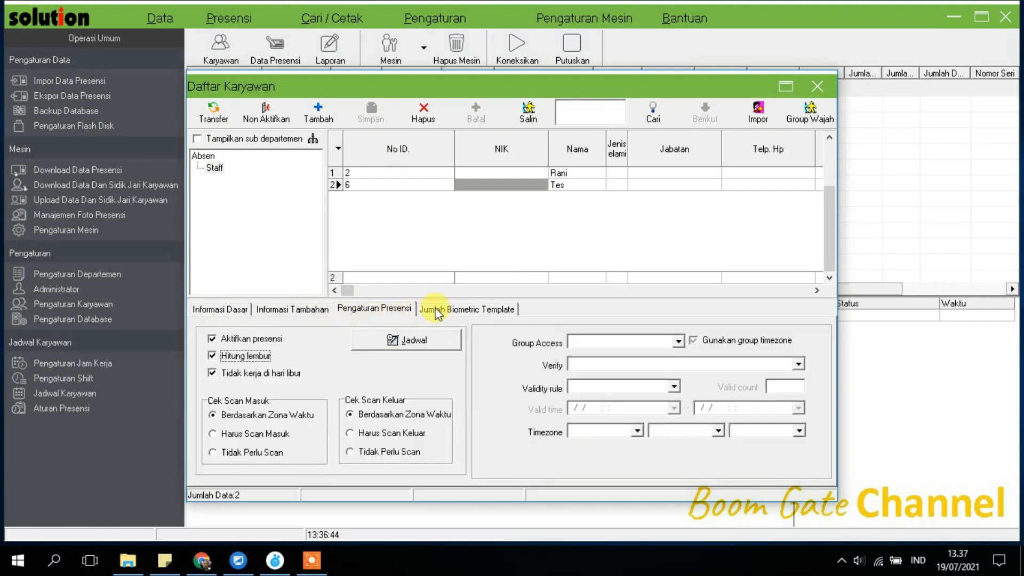
click(454, 310)
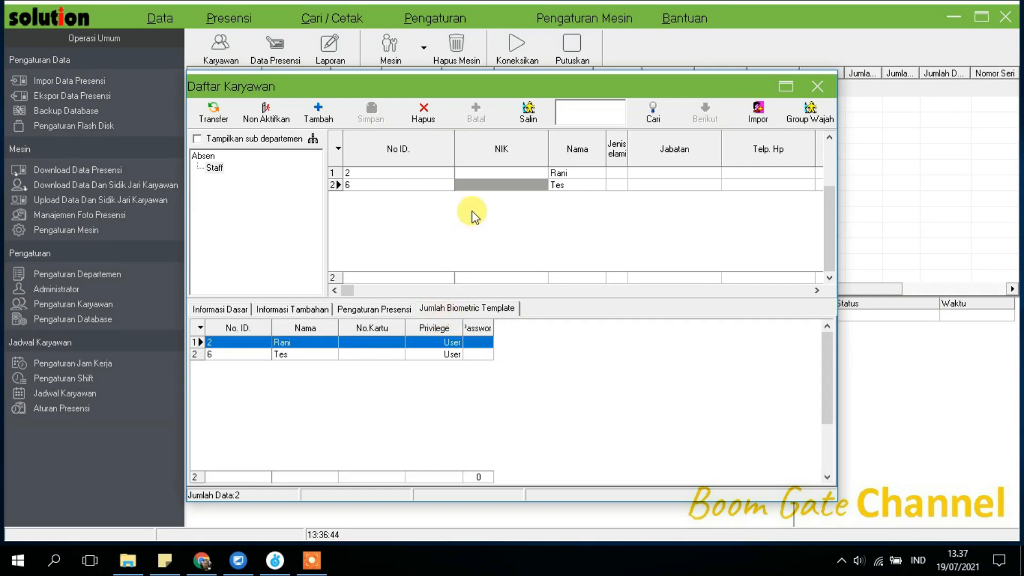
click(817, 87)
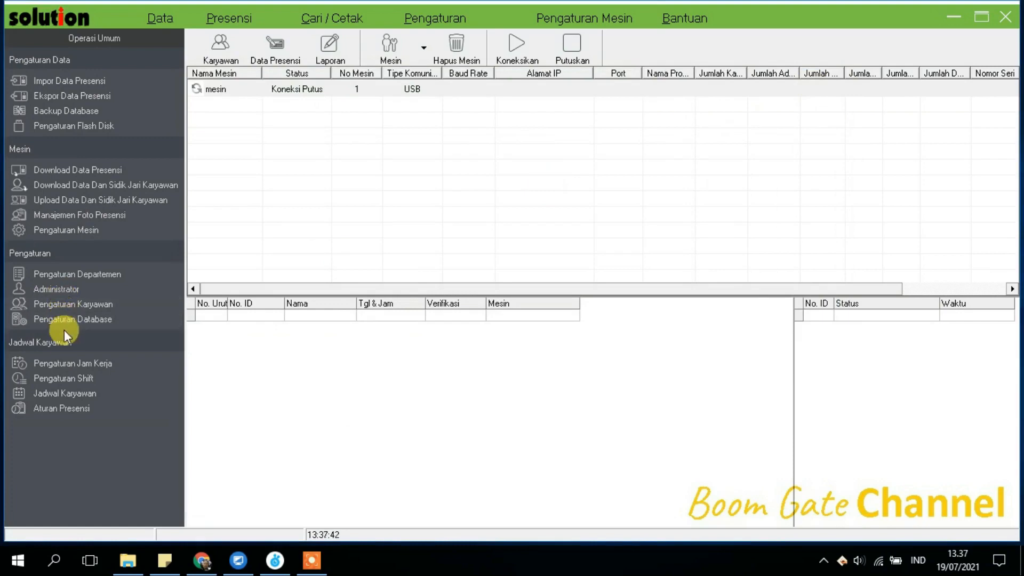
Add a working-hours entry named OB with clock-in time (Jam masuk) 08:00 and clock-out time (Jam pulang) 18:00
click(90, 367)
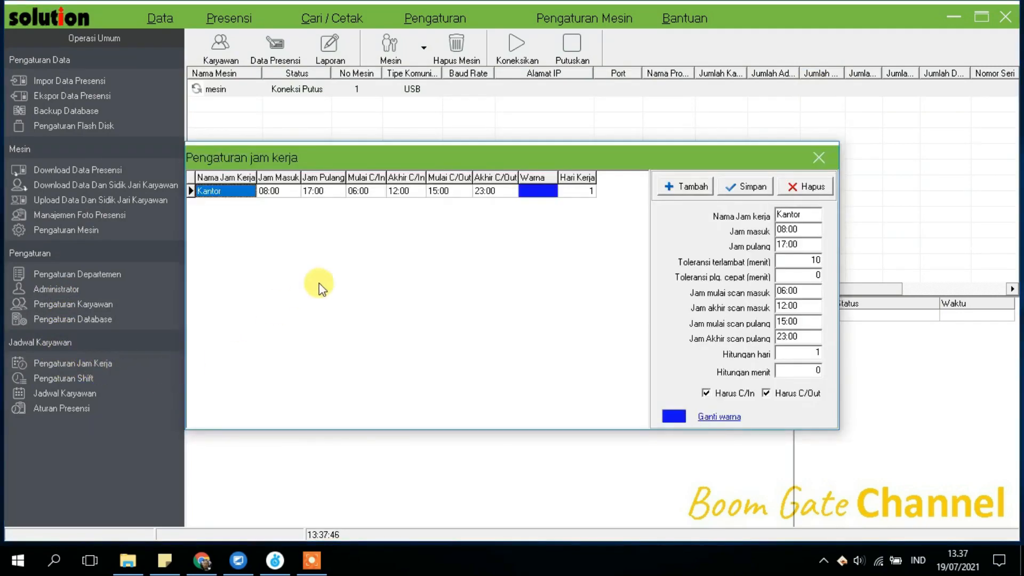
click(246, 193)
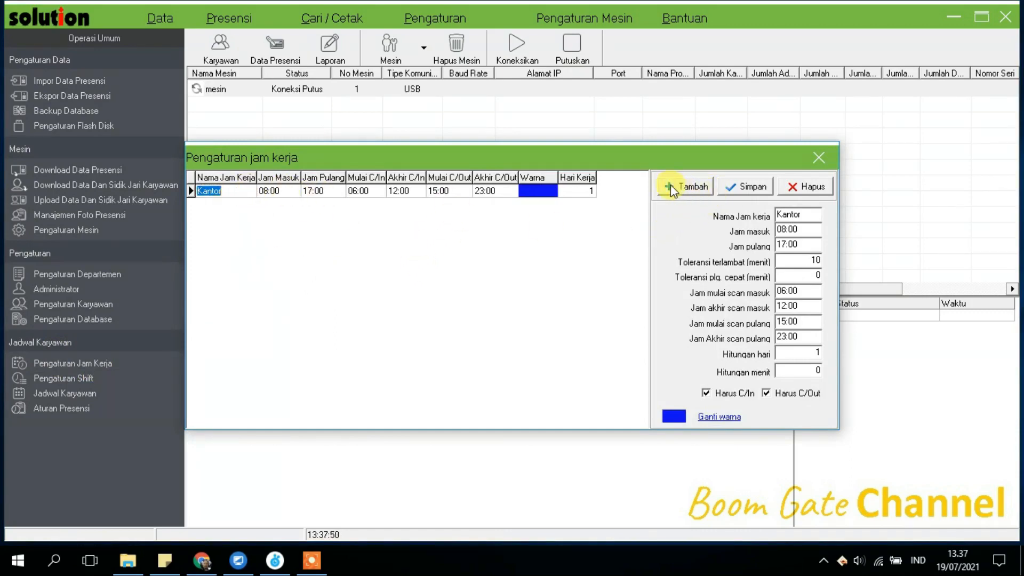
click(224, 191)
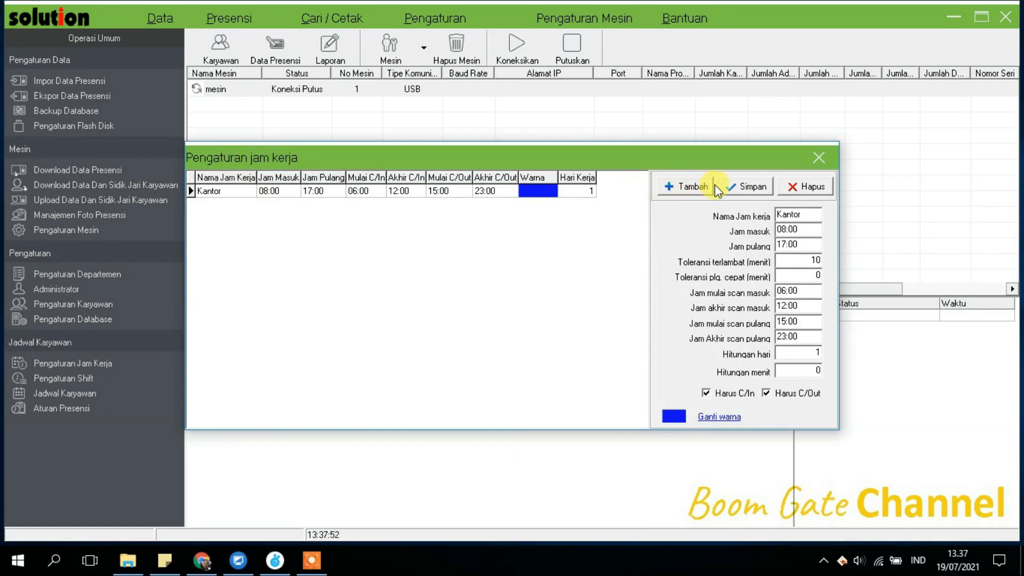
click(689, 187)
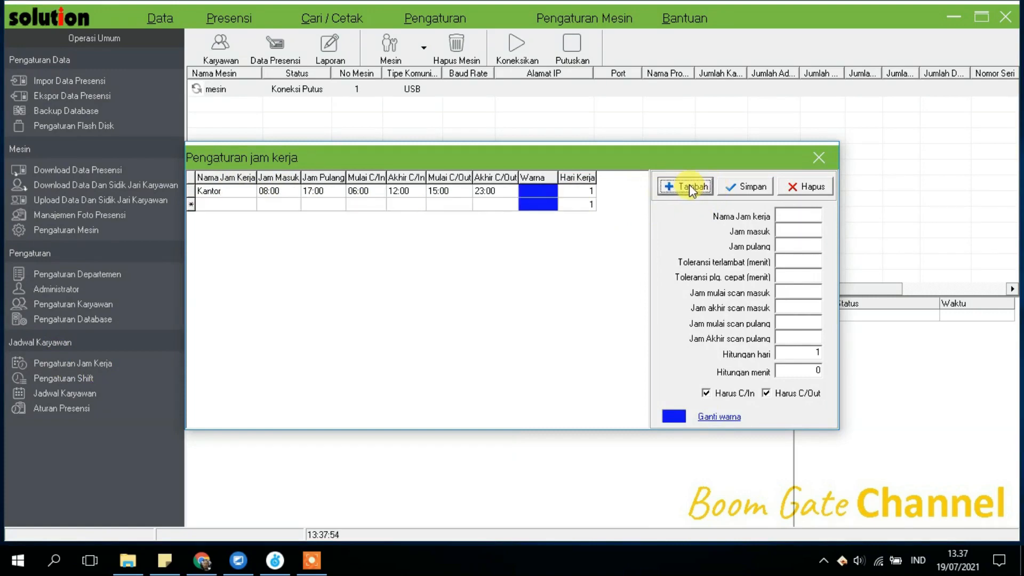
click(779, 216)
text(OB)
click(775, 233)
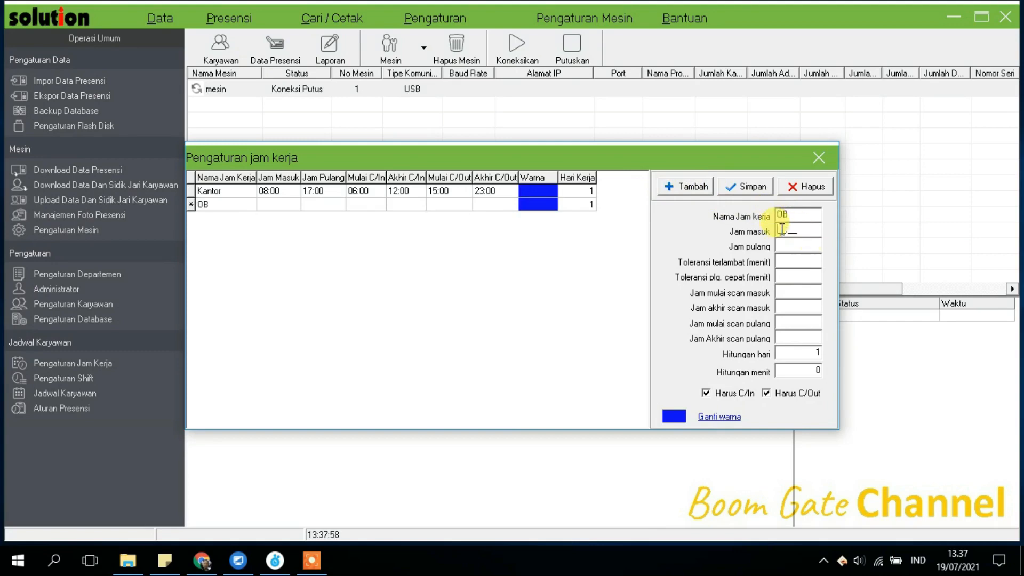
text(06:00)
click(782, 246)
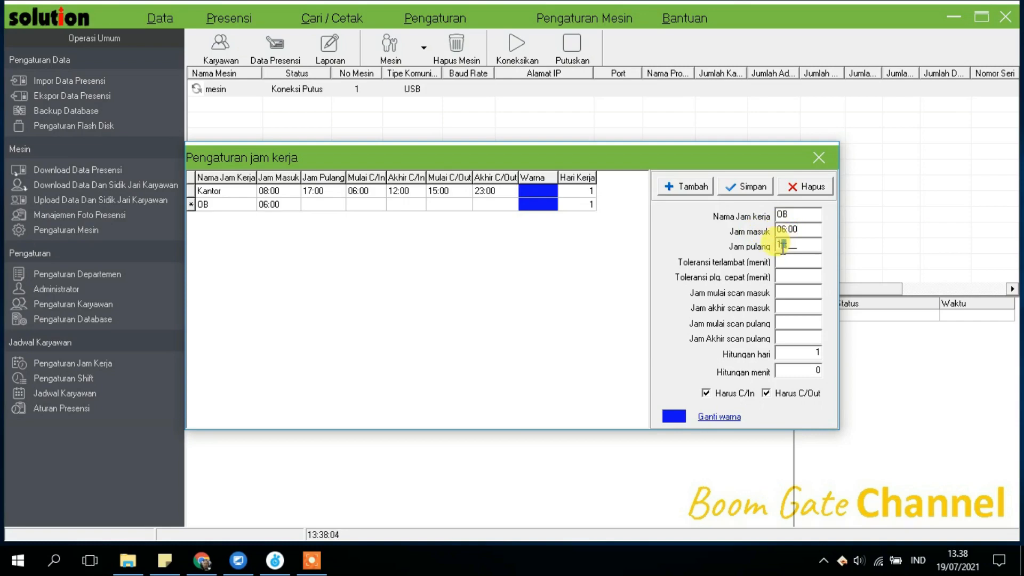
text(18:00)
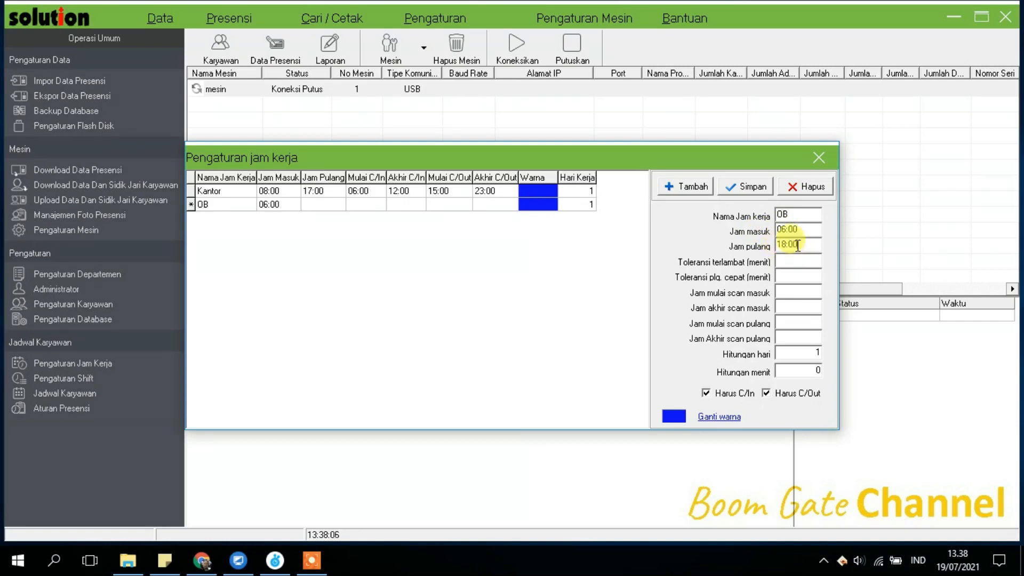
text(8)
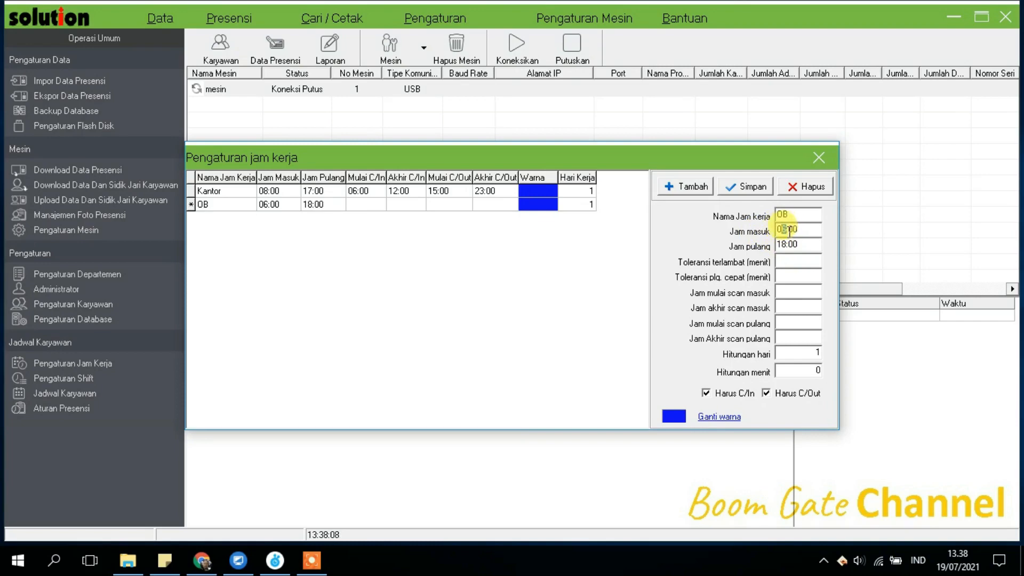
Set the OB entry's late tolerance to 10 minutes and its early-leave tolerance to 0 minutes
click(782, 261)
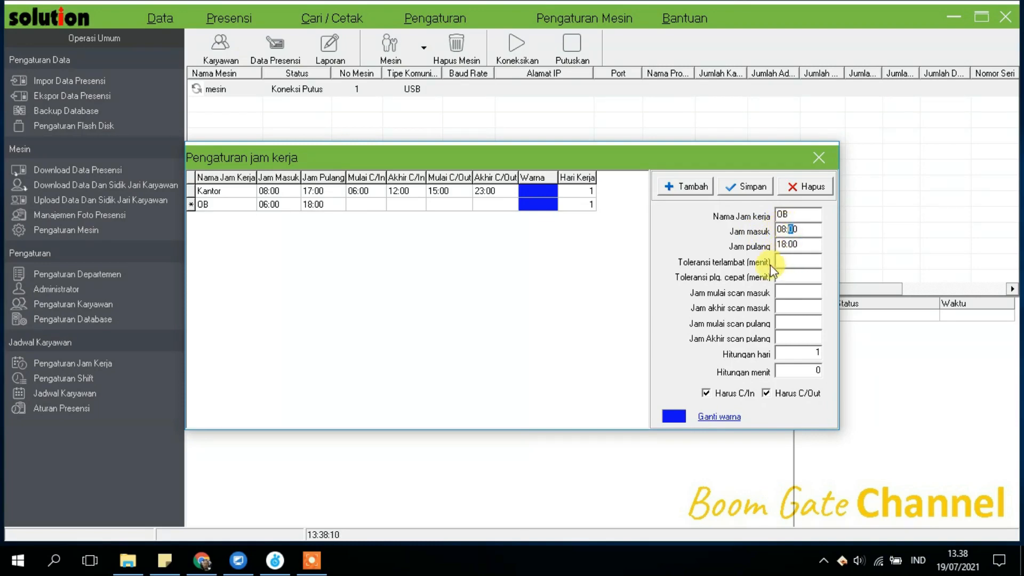
text(10)
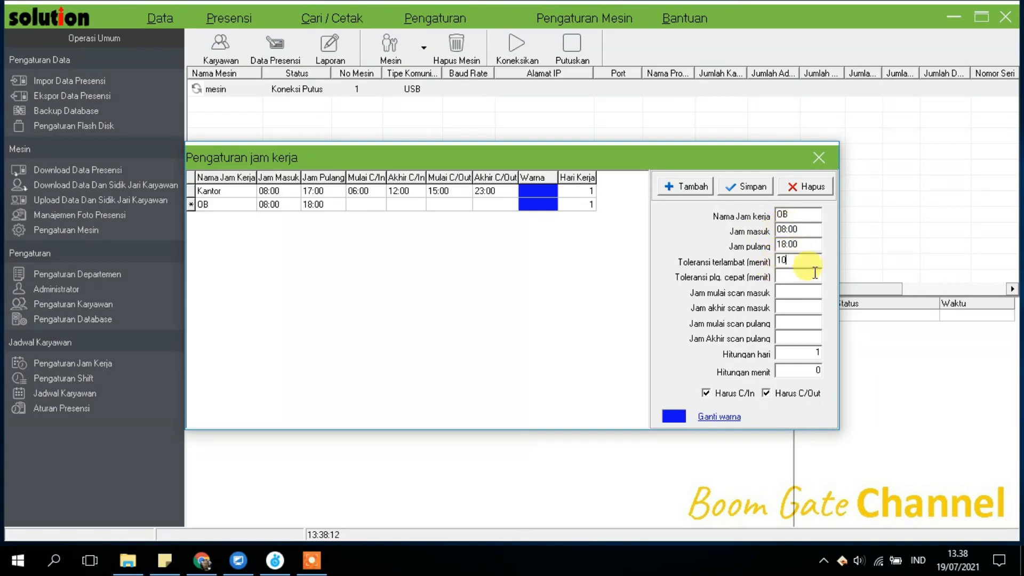
click(809, 277)
Set the OB entry's check-in scan window to start at 06:00 and end at 11:00
click(803, 293)
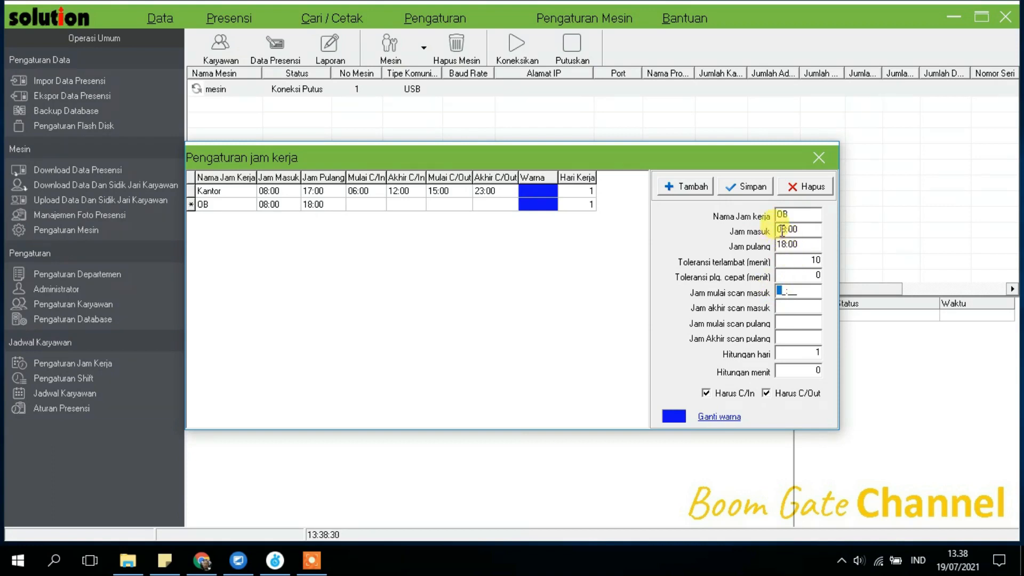
click(780, 290)
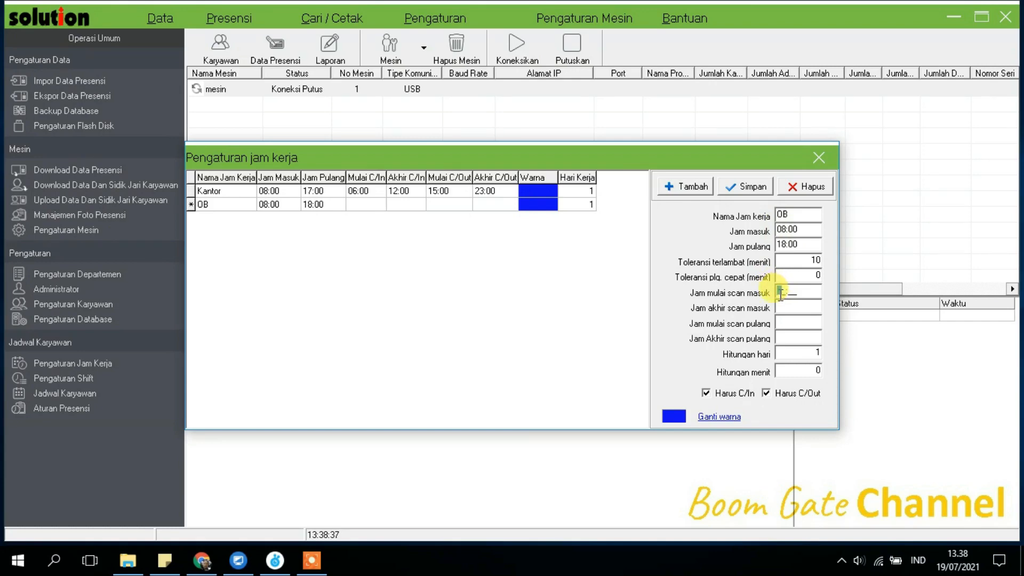
text(0600)
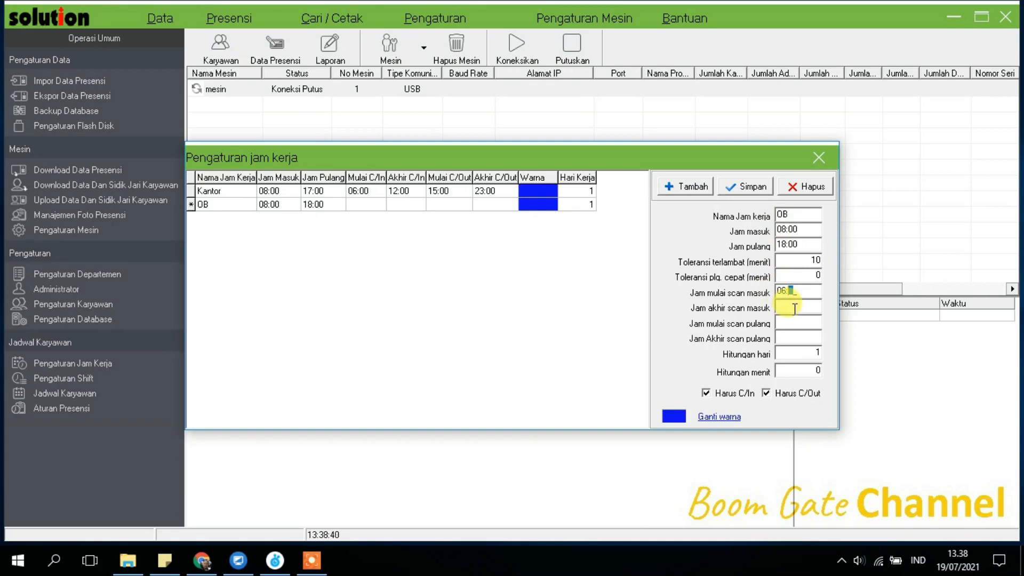
click(786, 308)
text(8)
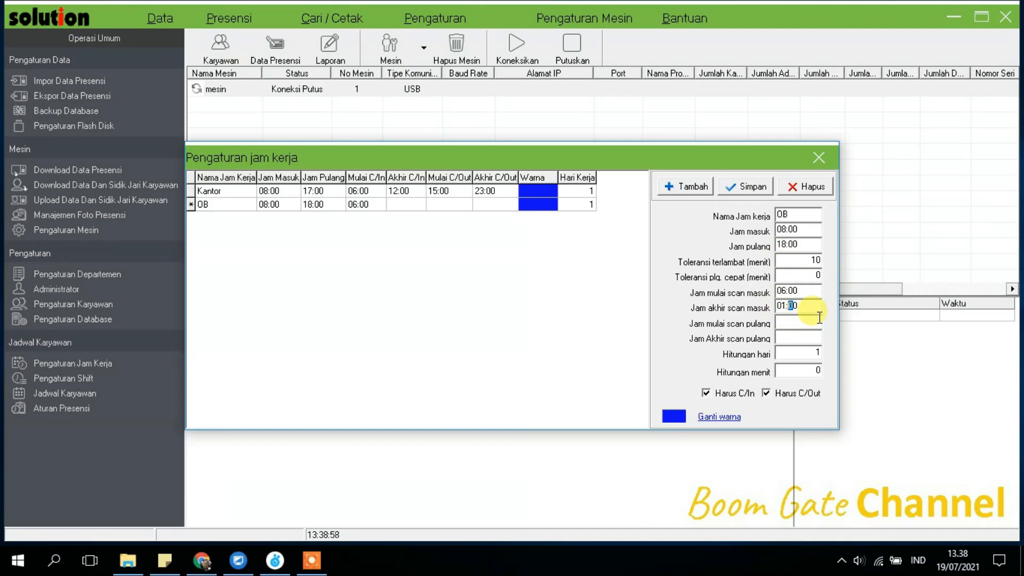
text(1)
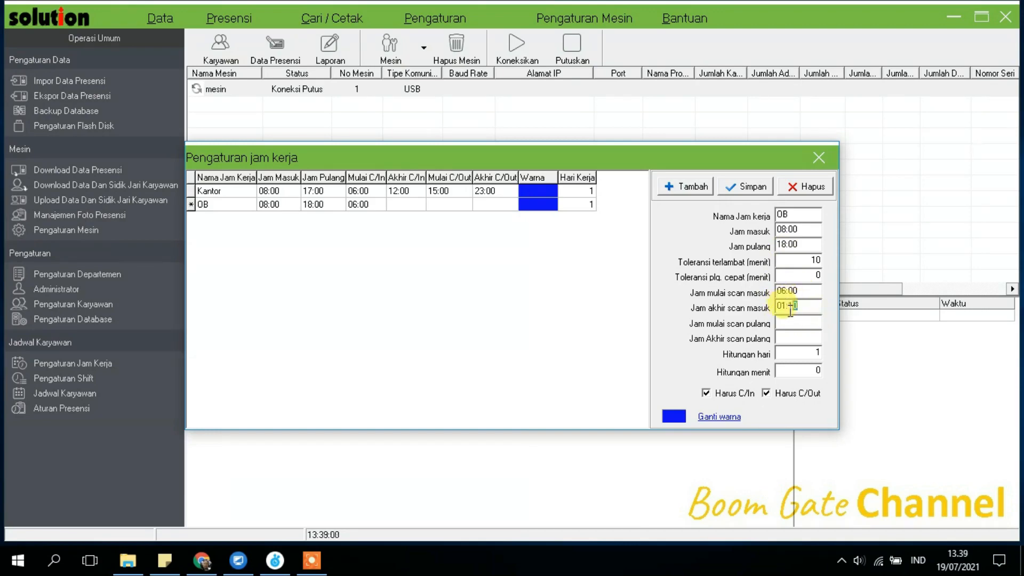
double_click(781, 308)
click(780, 307)
text(1)
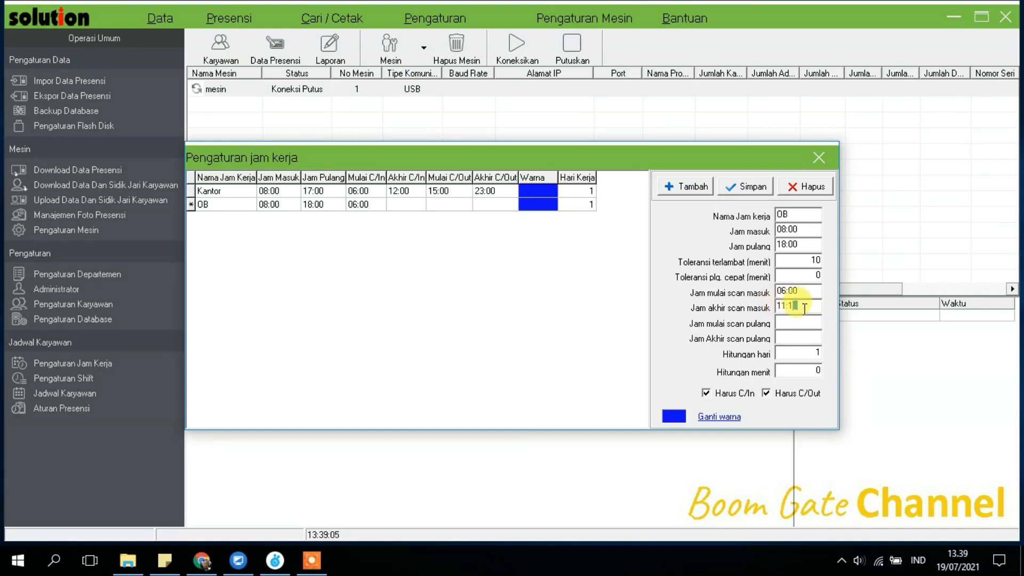
Set the OB entry's check-out scan window from 15:00 to 20:00, save the entry and close the working-hours settings
click(783, 322)
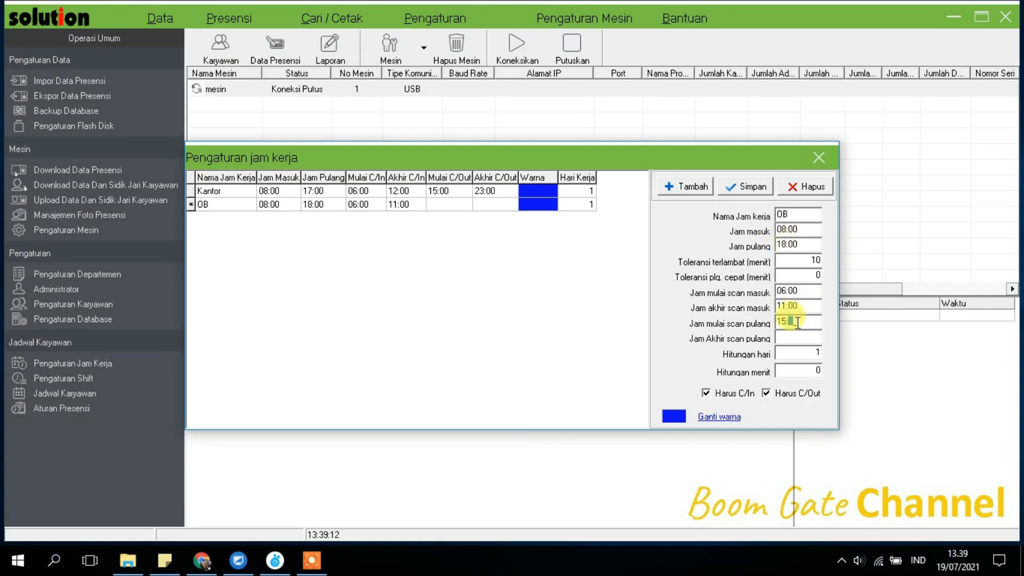
text(15:00)
click(785, 333)
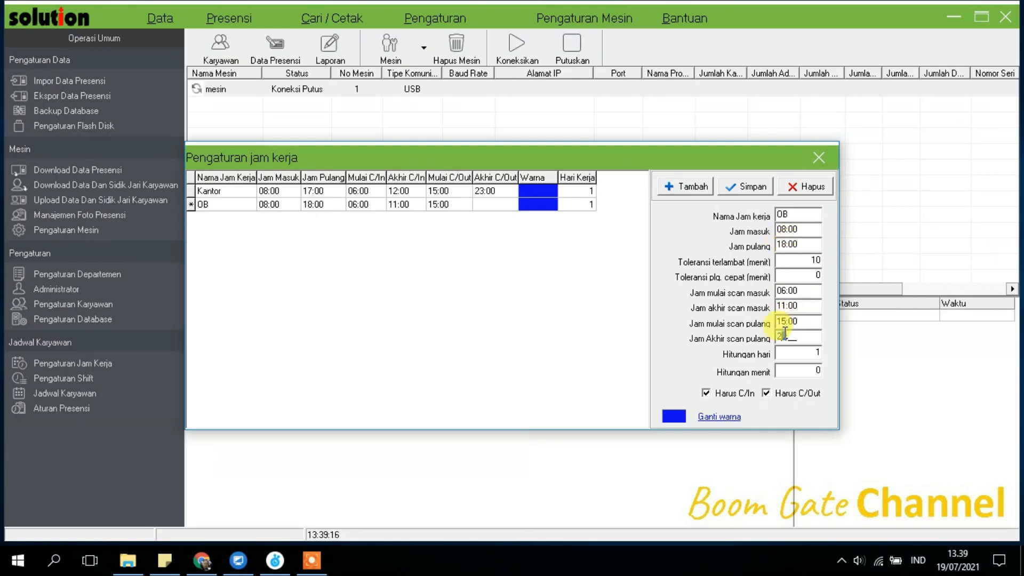
text(20:00)
click(745, 191)
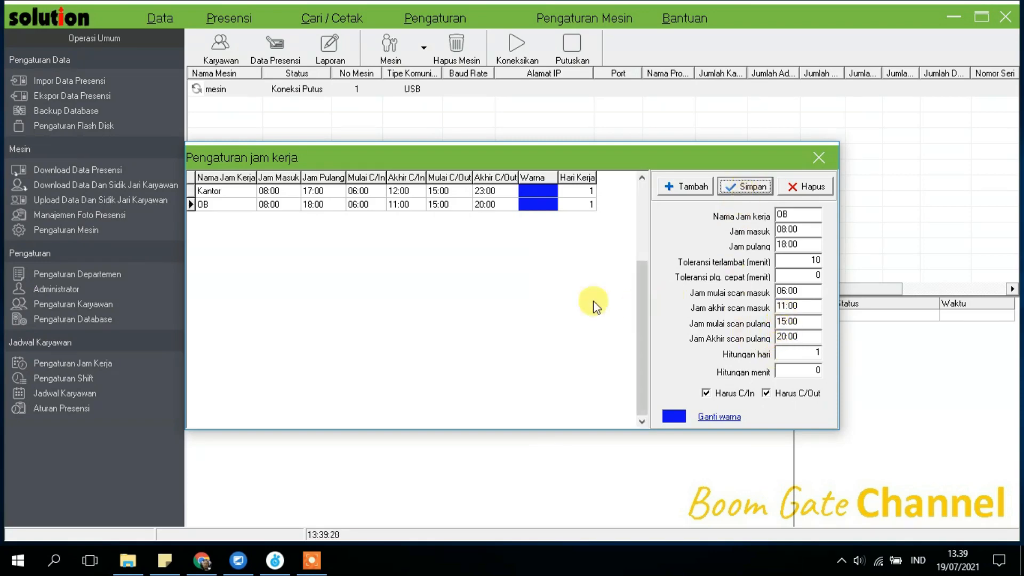
click(247, 197)
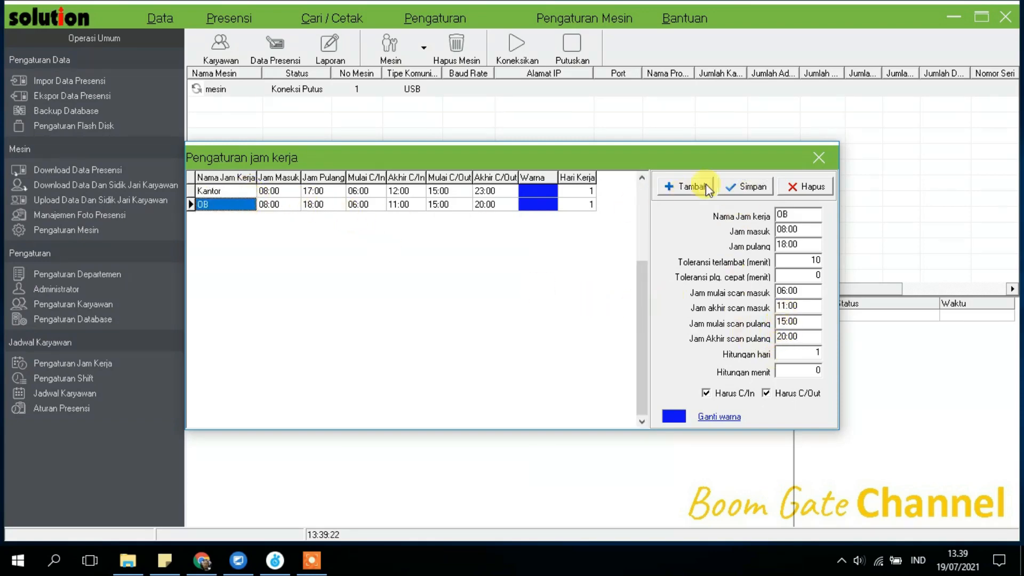
click(818, 157)
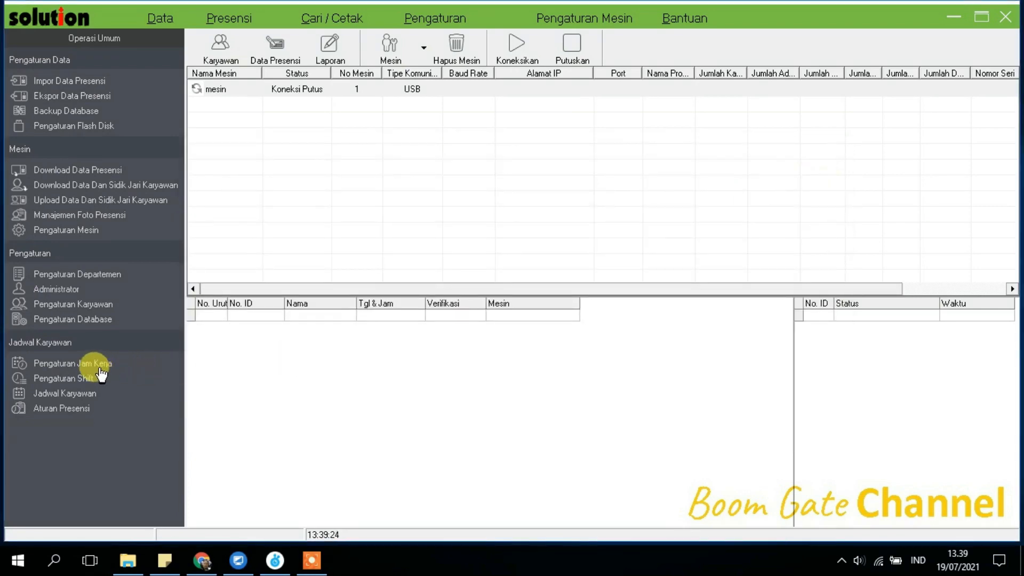
click(88, 365)
click(818, 157)
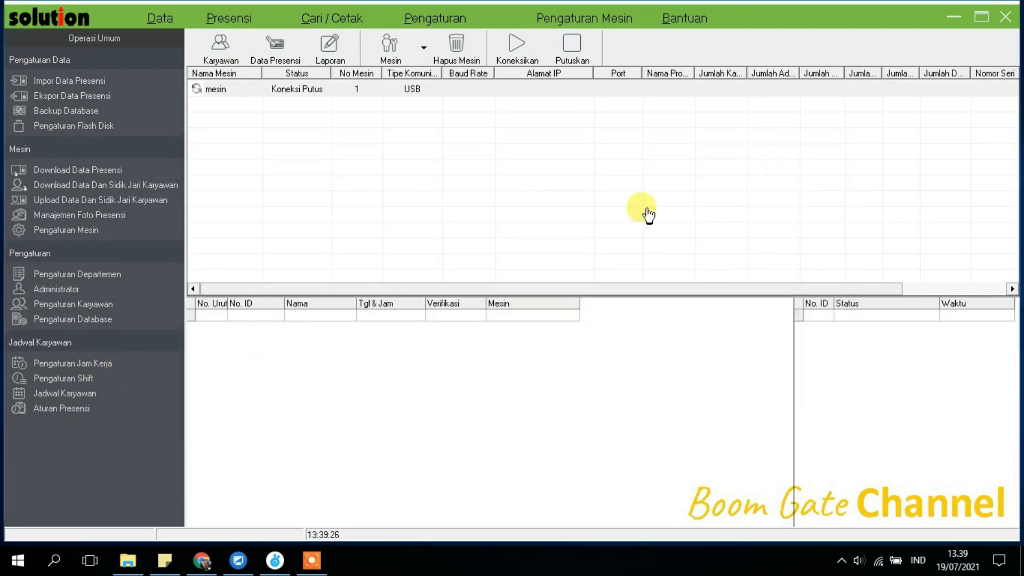
Add a new shift named OB in the shift settings
click(59, 381)
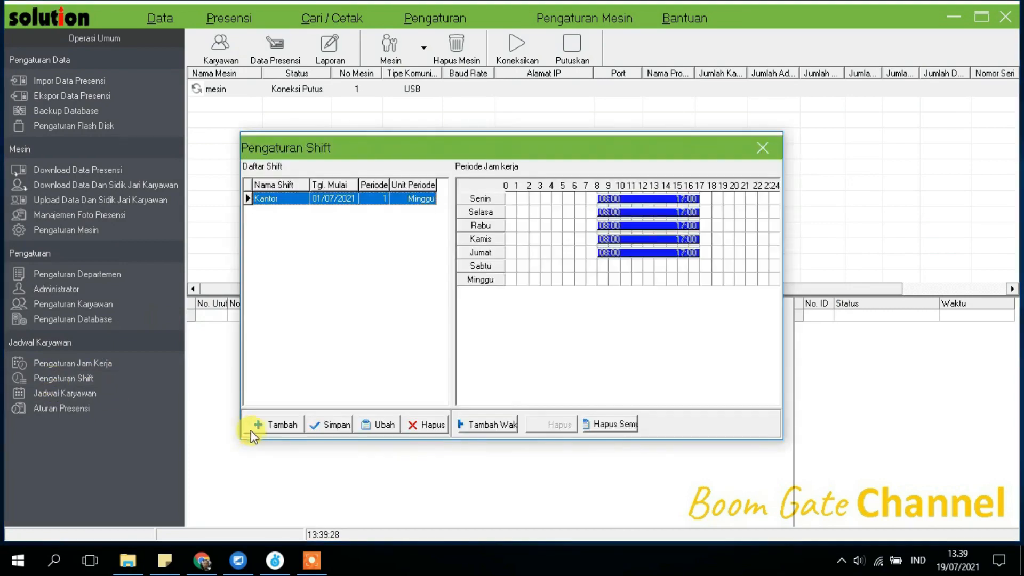
click(280, 425)
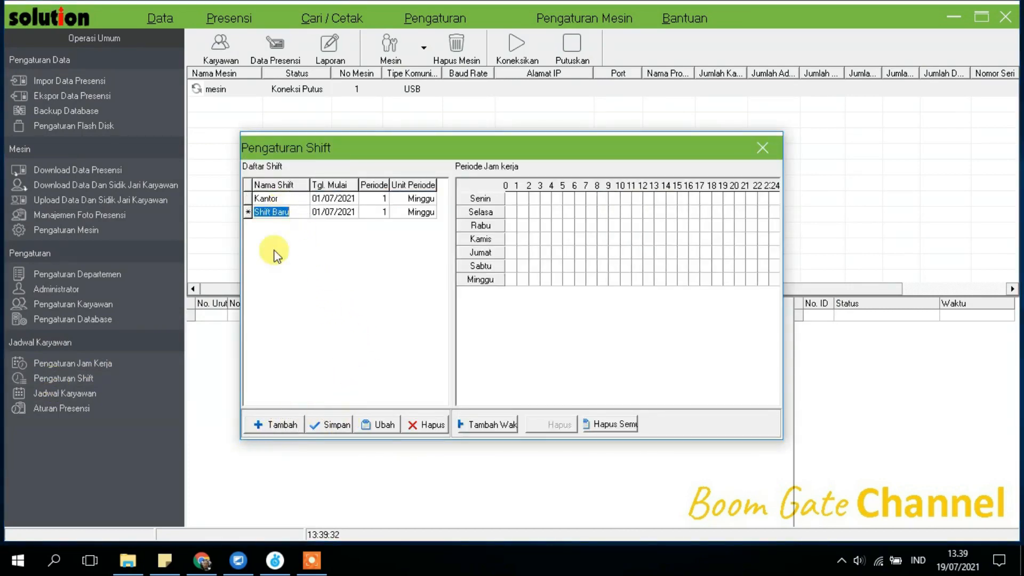
click(294, 214)
click(336, 216)
click(350, 328)
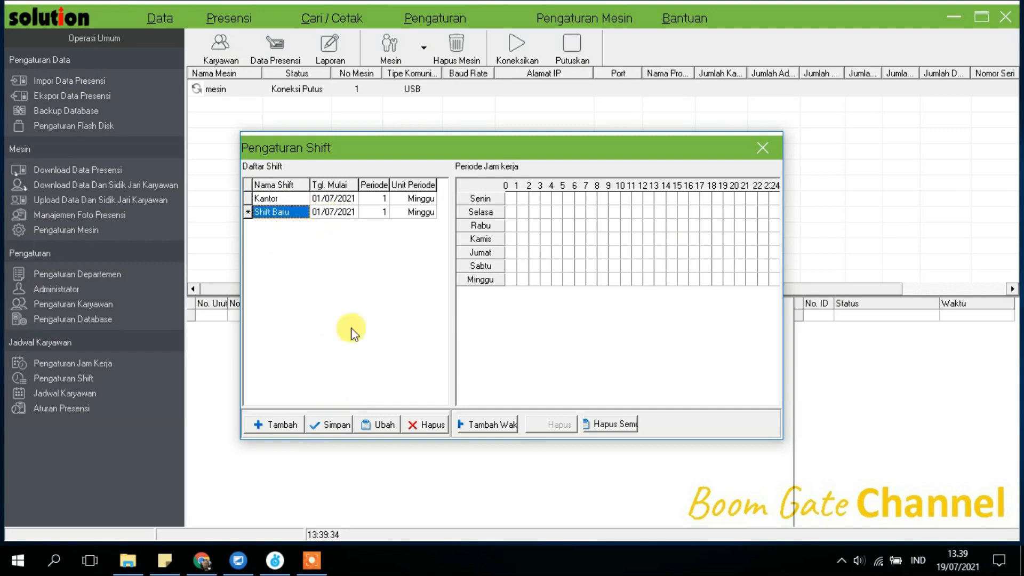
click(385, 424)
click(297, 216)
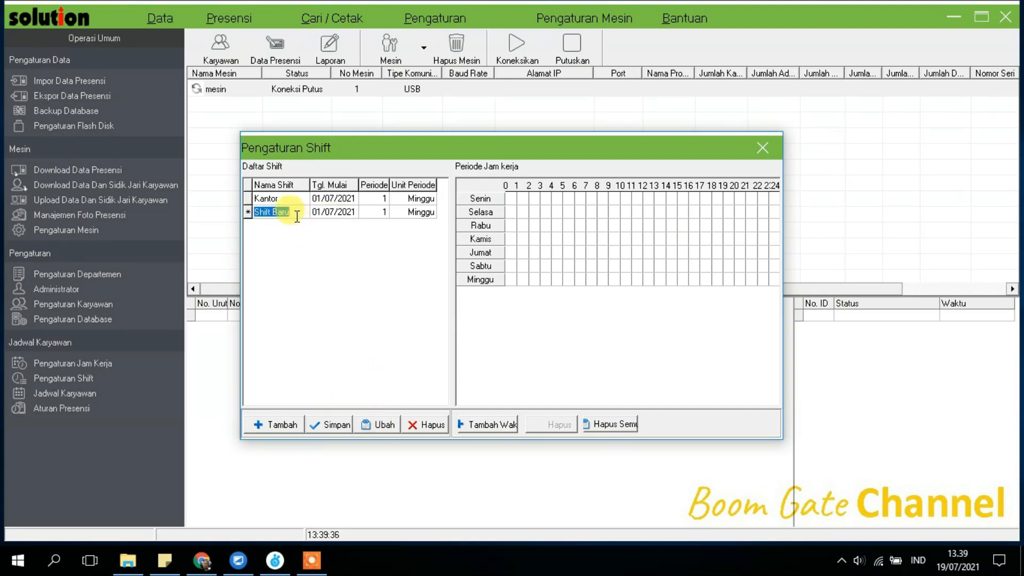
text(OB)
key(Escape)
click(293, 210)
double_click(290, 212)
text(O)
key(Return)
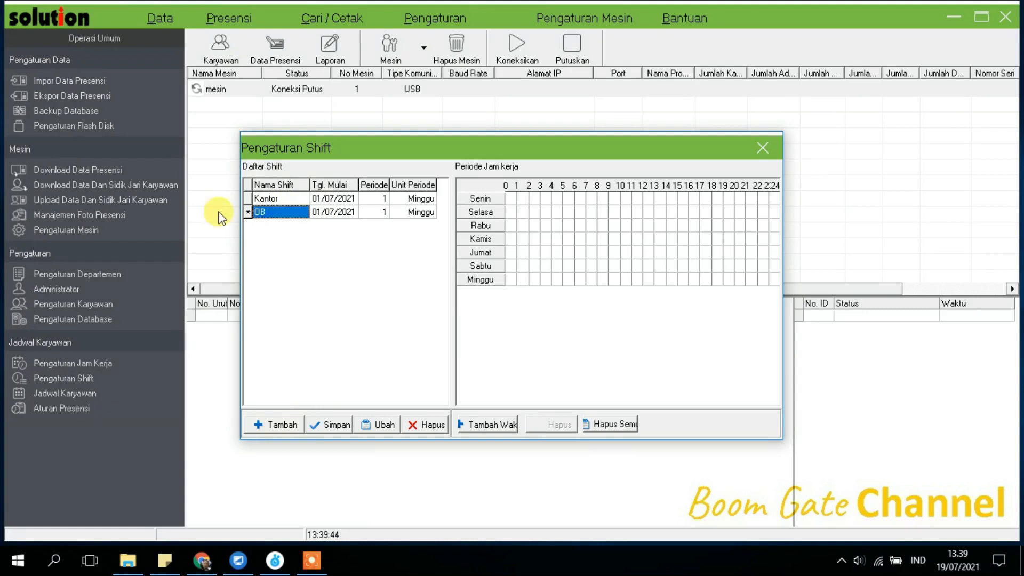
Start adding a work period to the OB shift and choose the OB (08:00-18:00) working hours for it
click(349, 210)
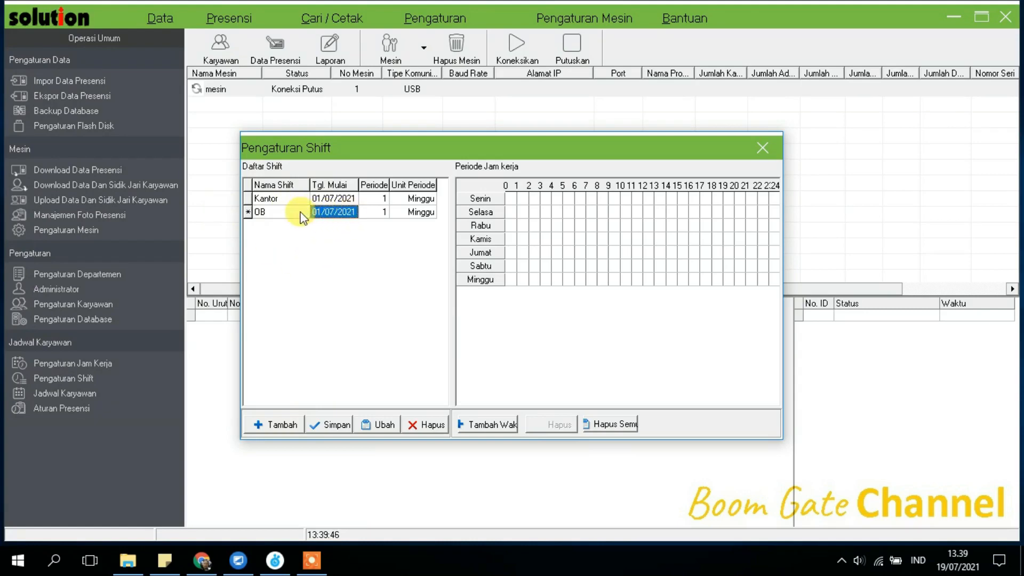
click(377, 424)
click(472, 424)
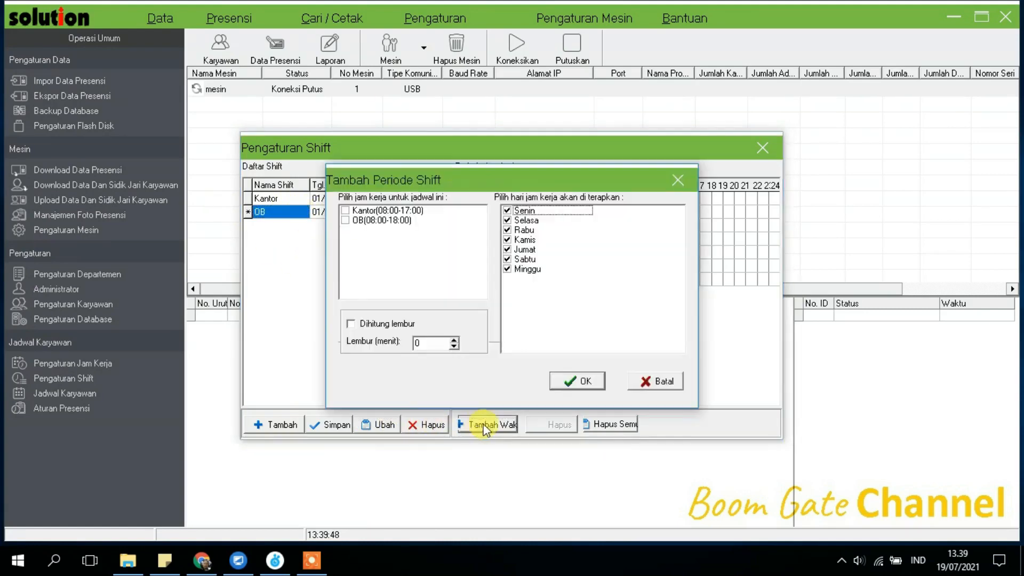
click(345, 220)
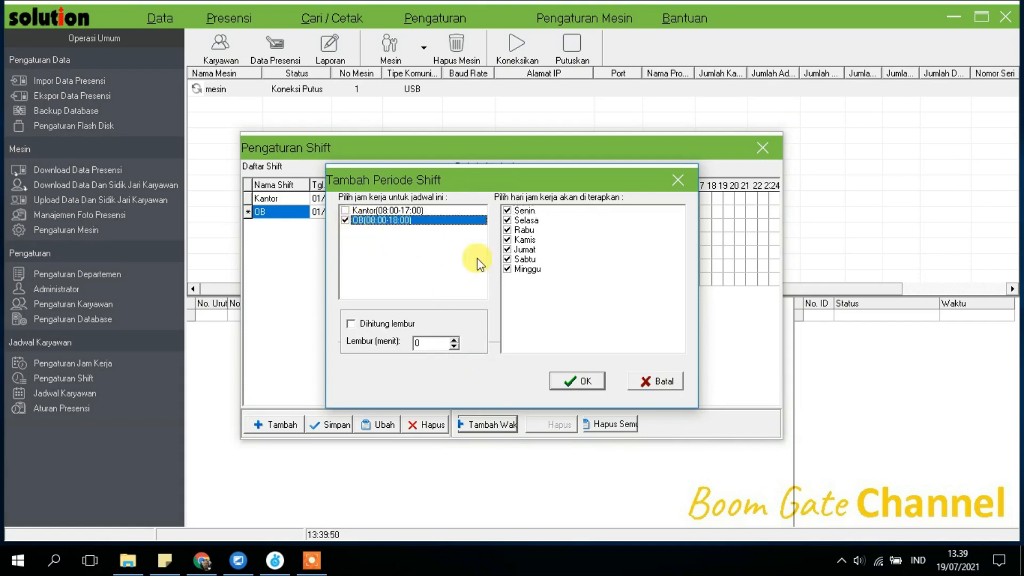
Exclude Sabtu and Minggu from the OB shift's working days and confirm the work period
click(506, 268)
click(506, 259)
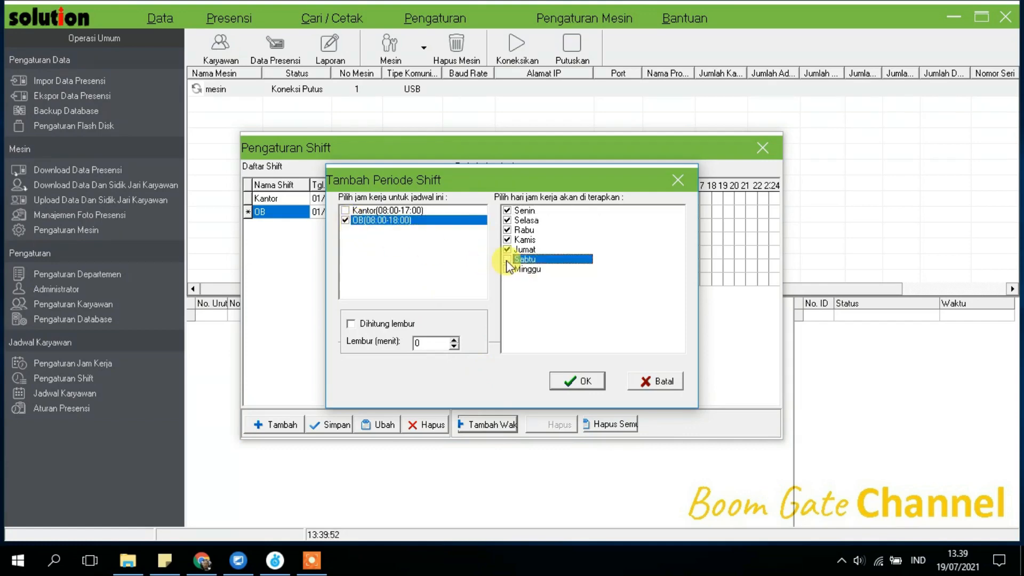
click(506, 260)
click(507, 268)
click(377, 324)
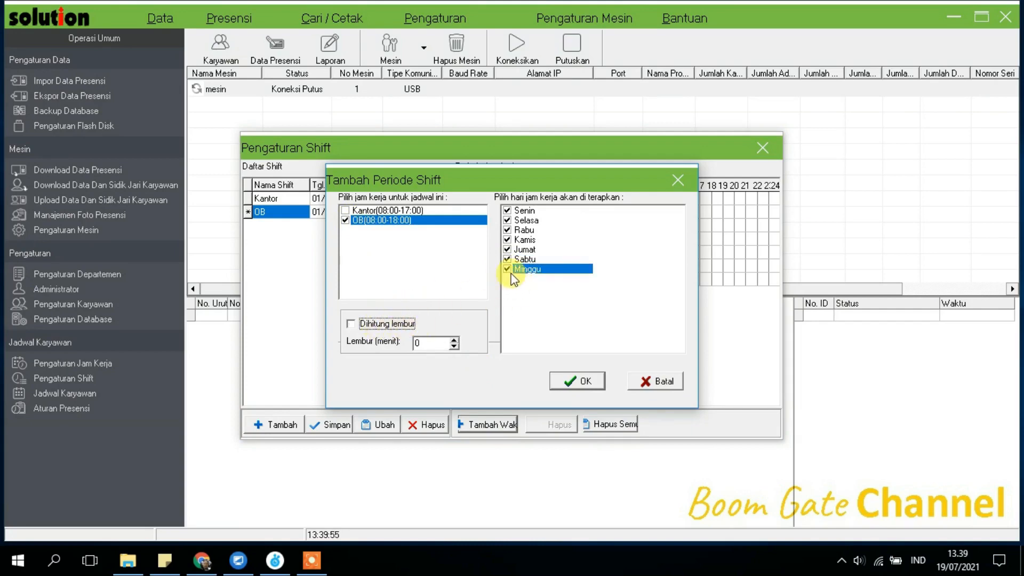
click(508, 269)
click(507, 259)
click(557, 381)
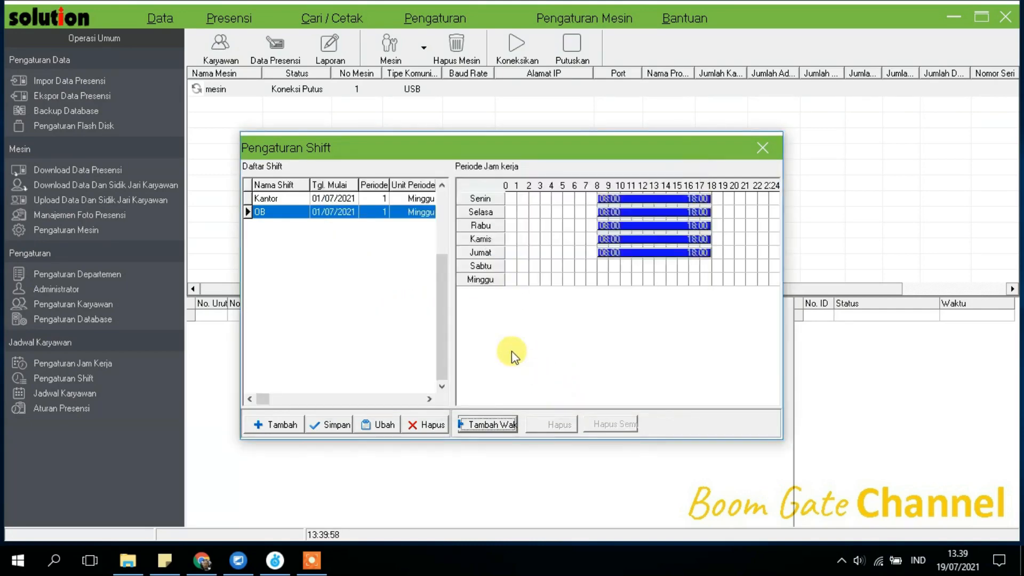
Compare the weekly working-hour periods of the Kantor and OB shifts, and close the shift settings
click(326, 197)
click(295, 213)
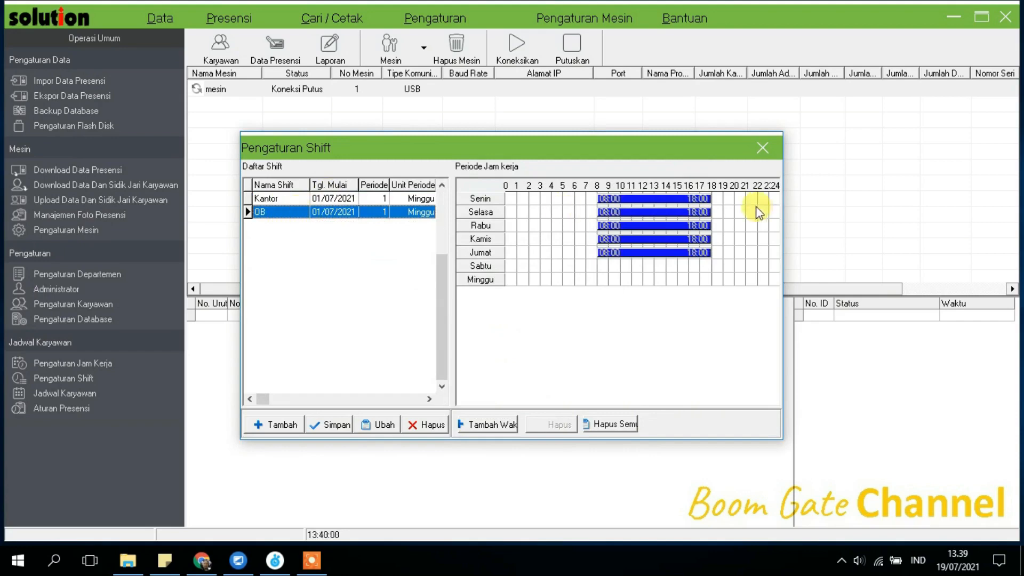
click(329, 198)
click(326, 213)
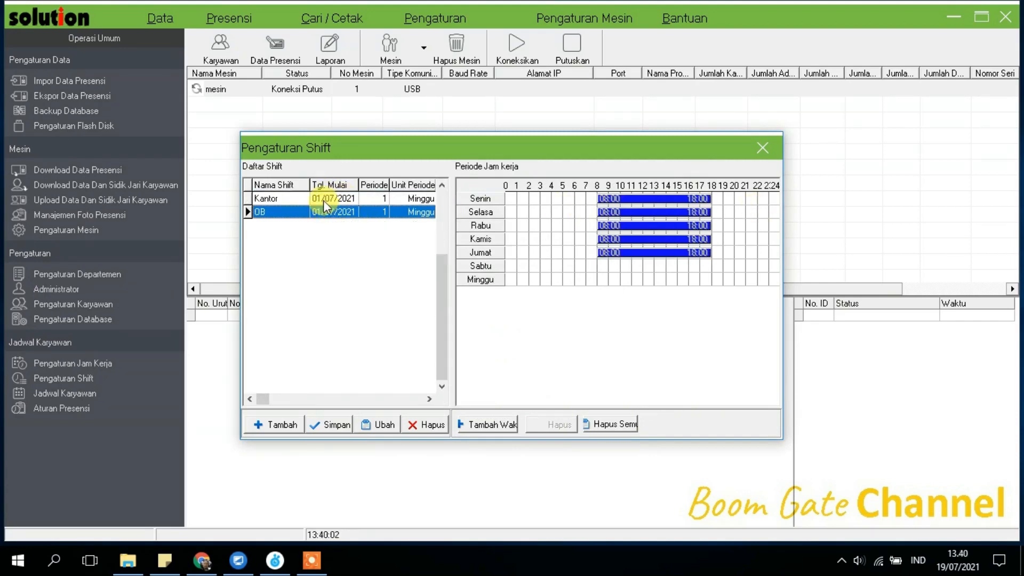
click(323, 200)
click(680, 200)
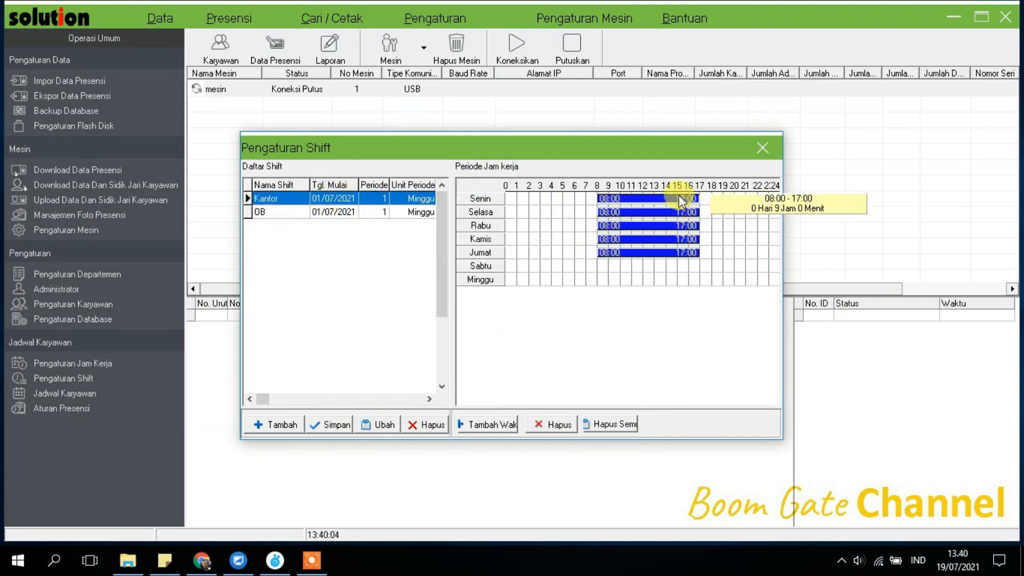
click(383, 212)
click(677, 244)
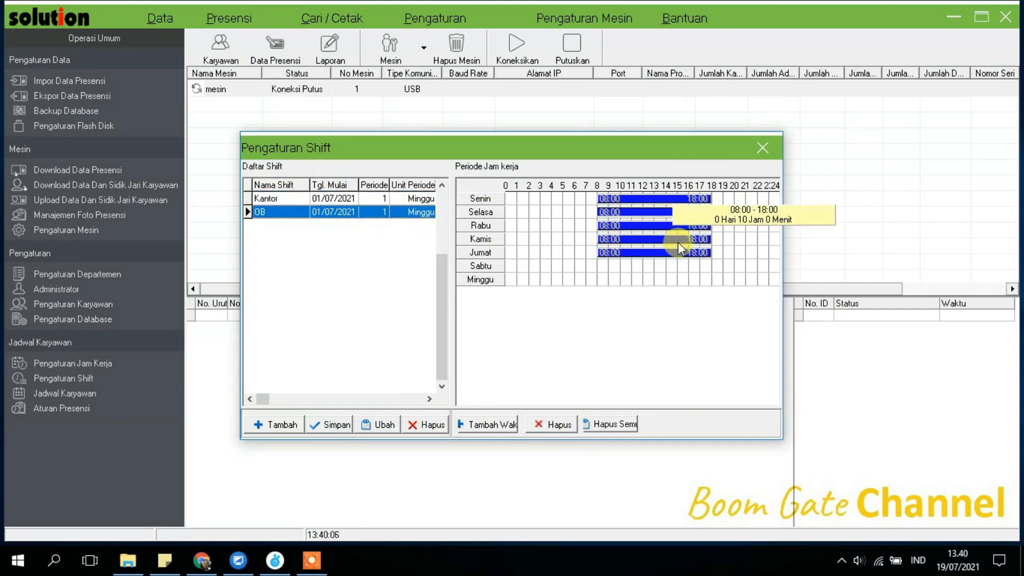
click(763, 148)
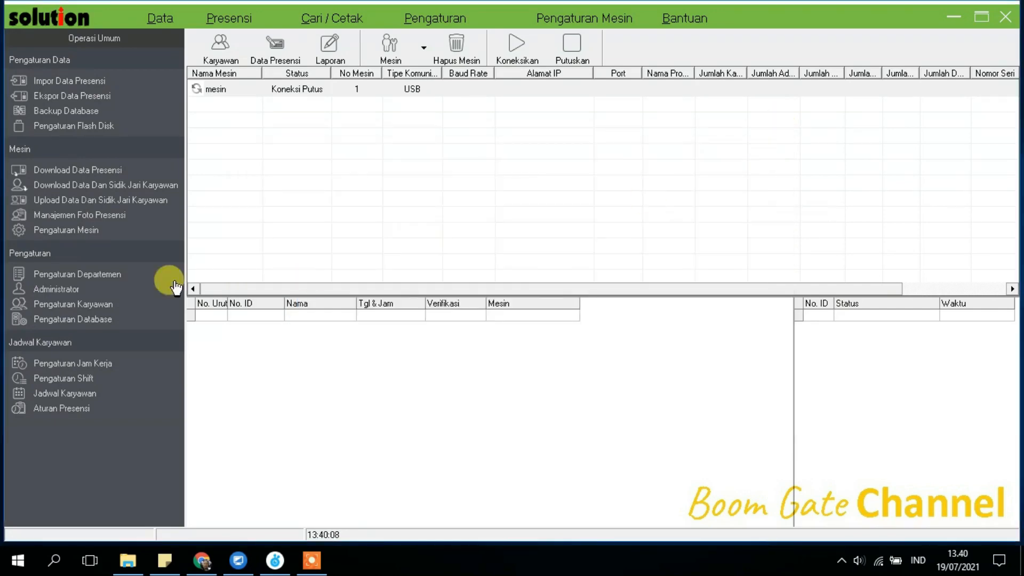
Open the employee work schedules and select the last employee in the list
click(80, 394)
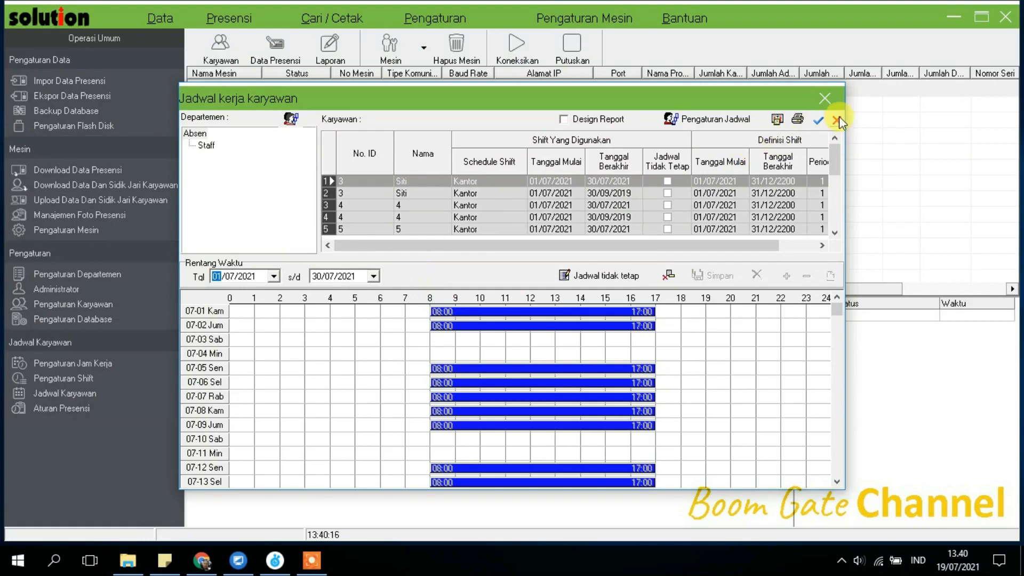
click(504, 218)
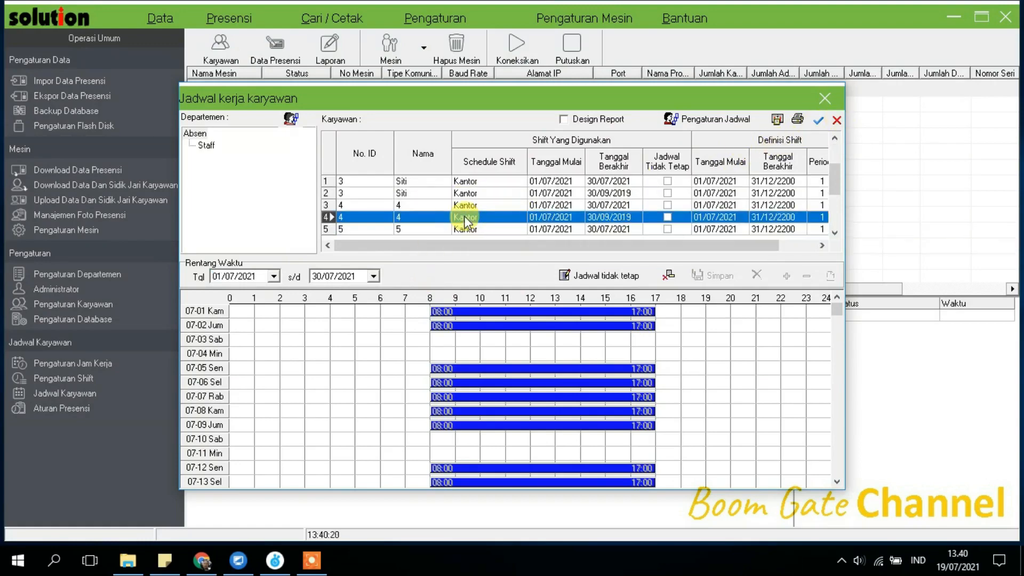
scroll(465, 221, up, 3)
scroll(506, 218, down, 4)
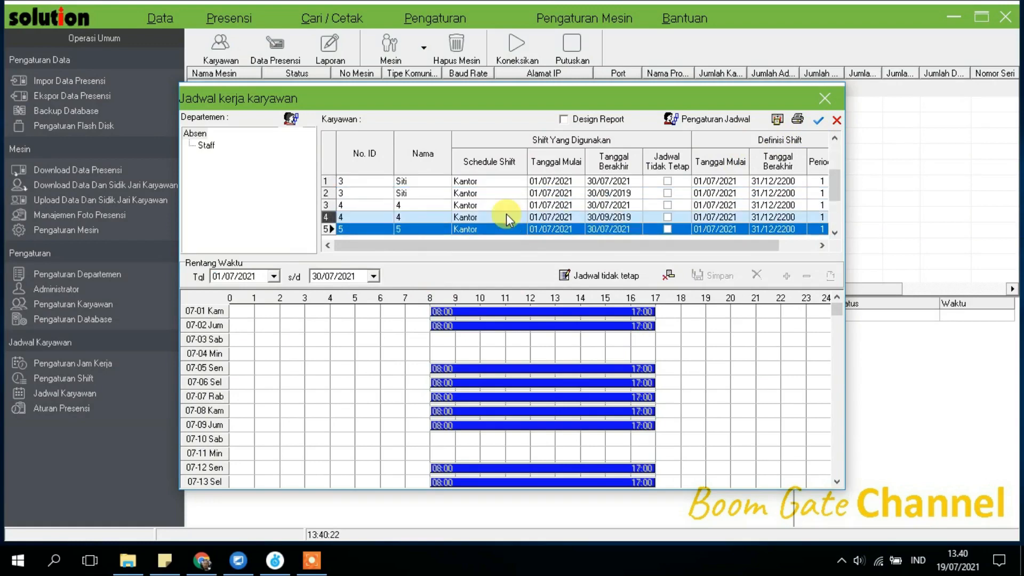
scroll(507, 214, down, 4)
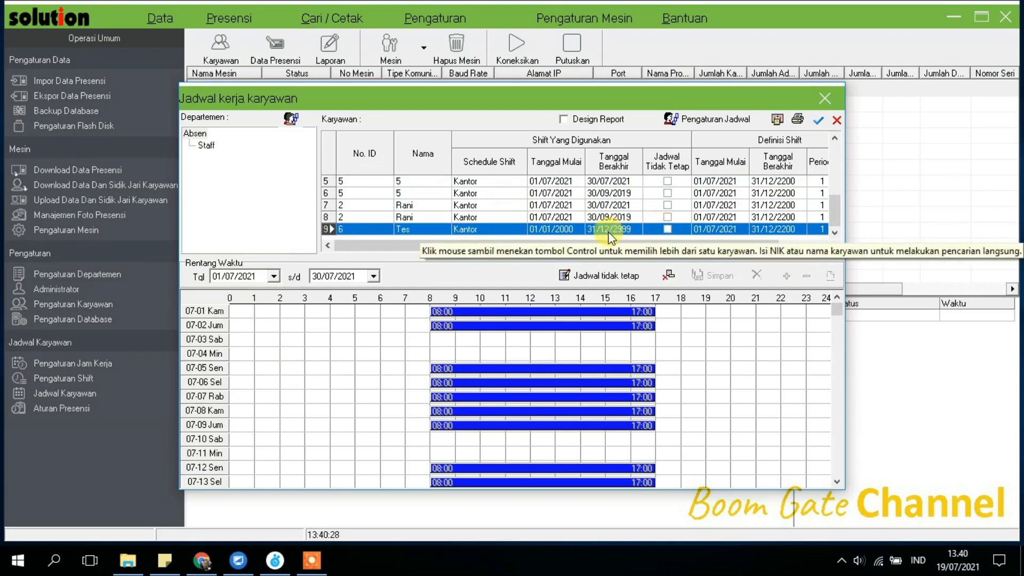
Set the end date of the employee schedule's time range to 31/08/2021
click(274, 276)
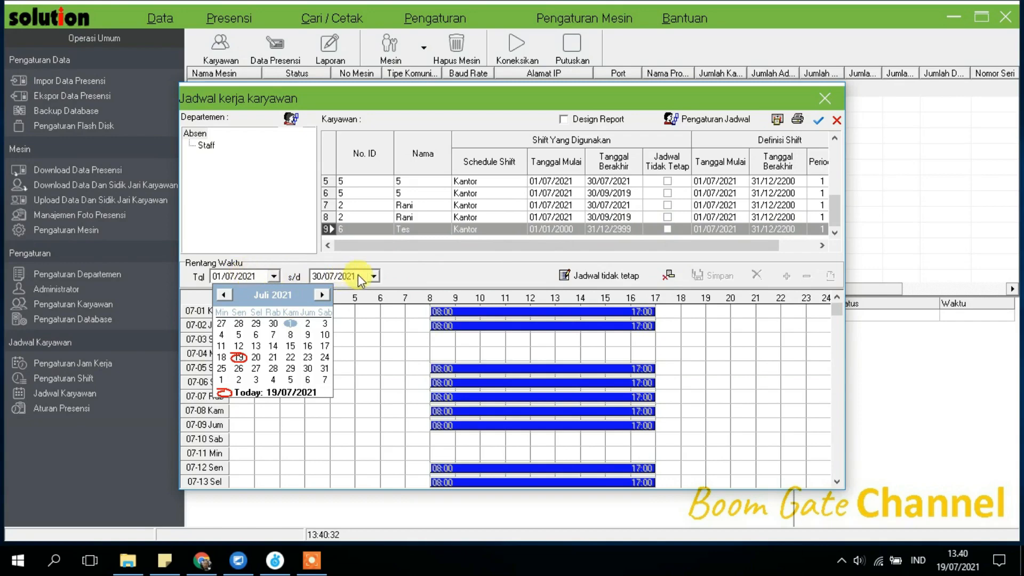
click(373, 276)
click(373, 276)
click(421, 295)
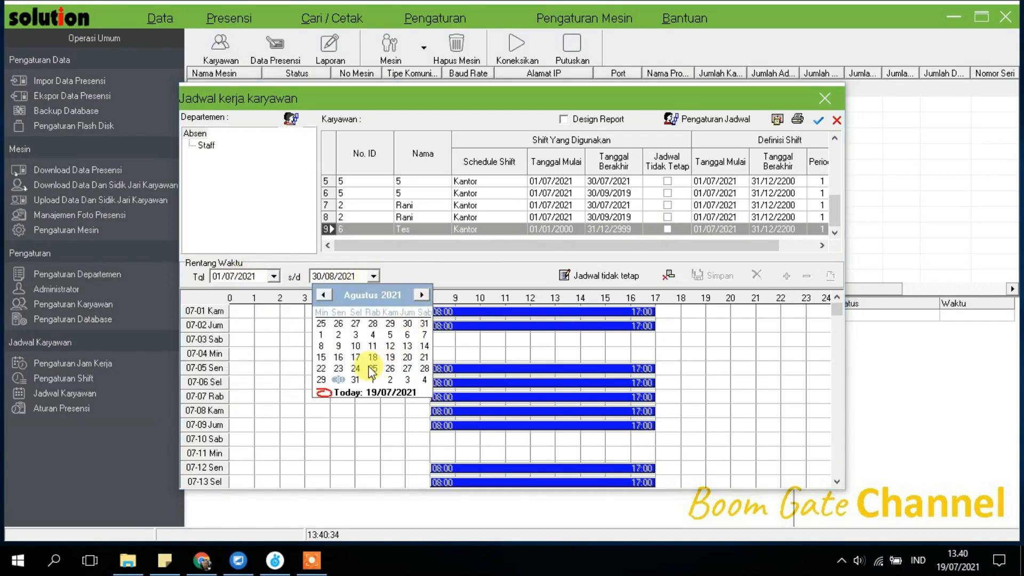
click(354, 379)
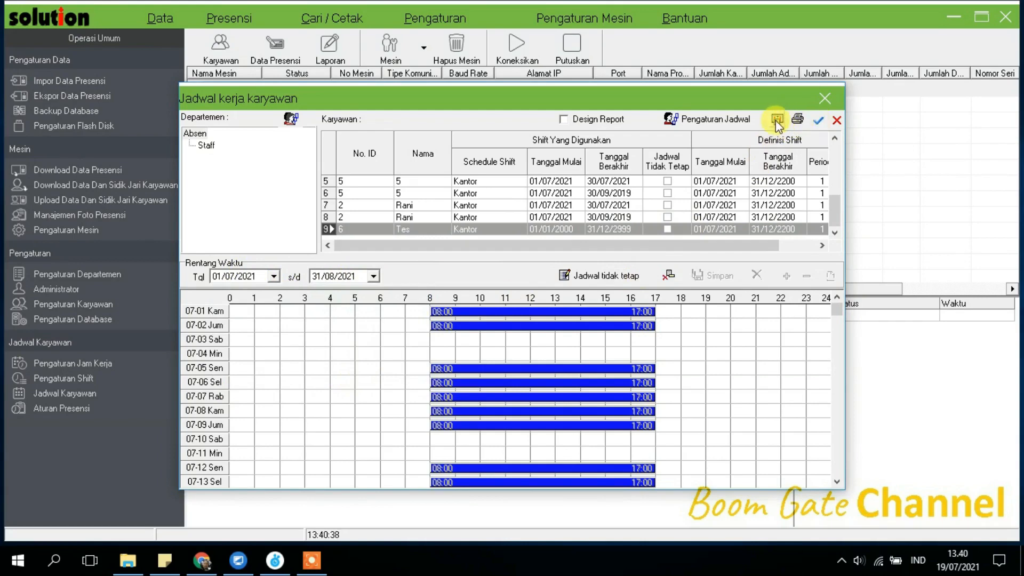
Assign the OB shift for 01/07/2021 to 31/08/2021 to the selected employee and close the employee work schedules
click(720, 120)
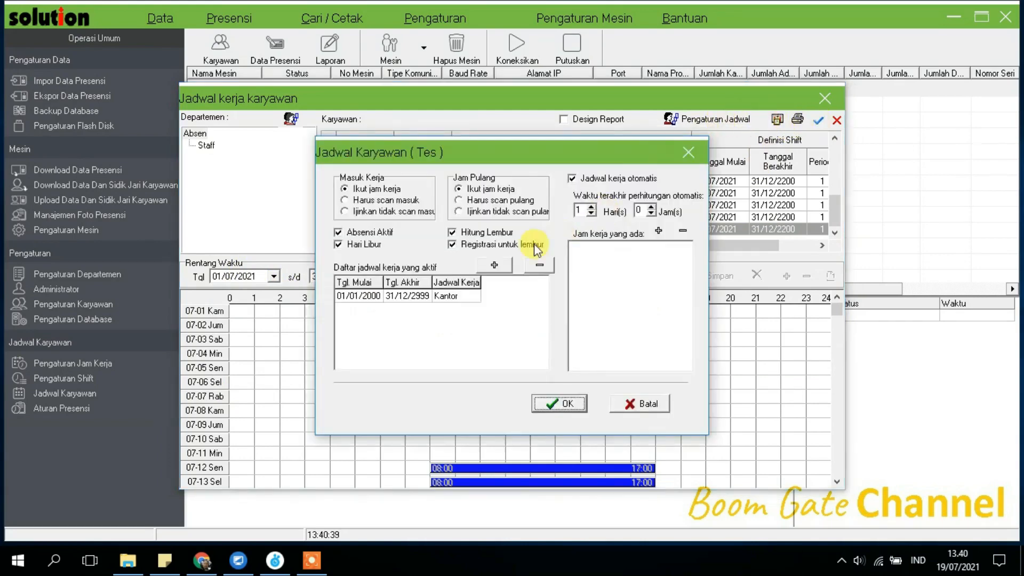
click(447, 296)
click(483, 269)
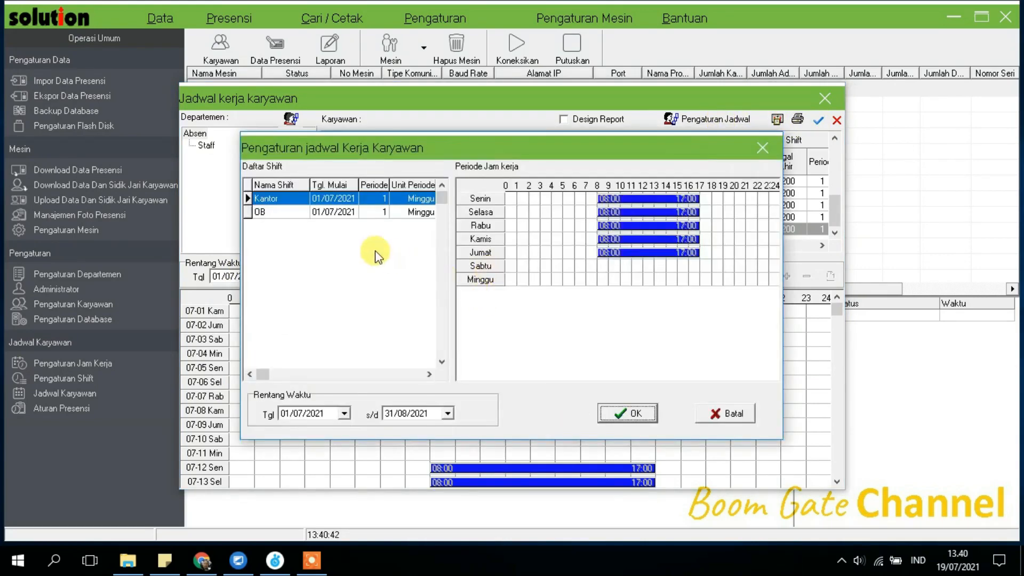
click(314, 212)
click(616, 413)
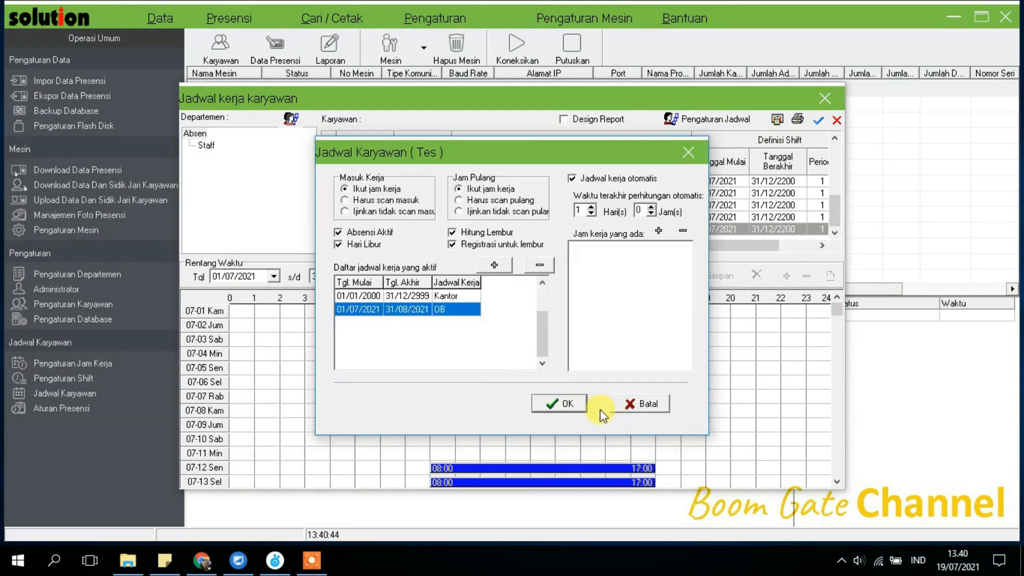
click(547, 404)
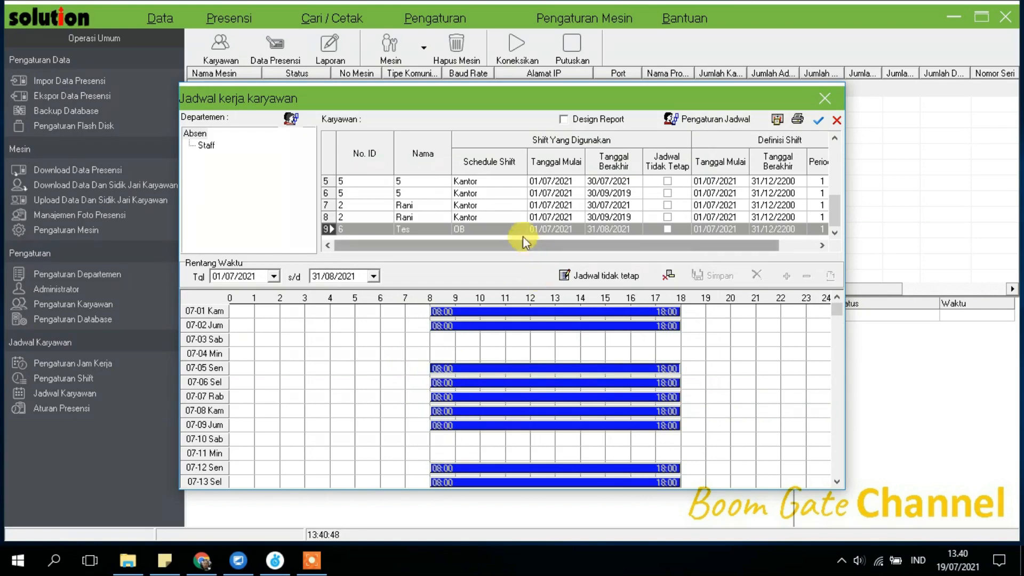
click(496, 218)
click(485, 231)
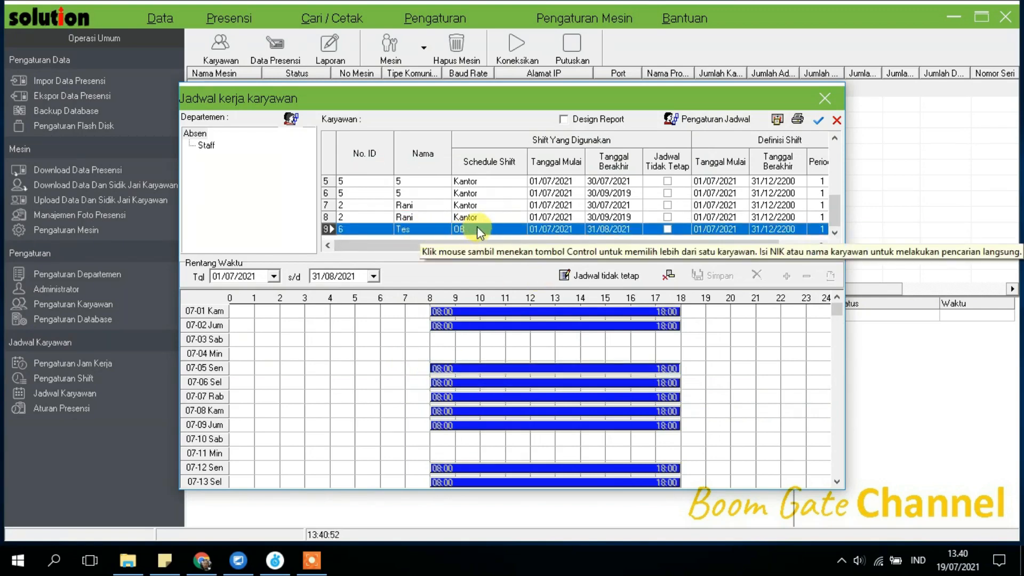
click(824, 98)
click(103, 173)
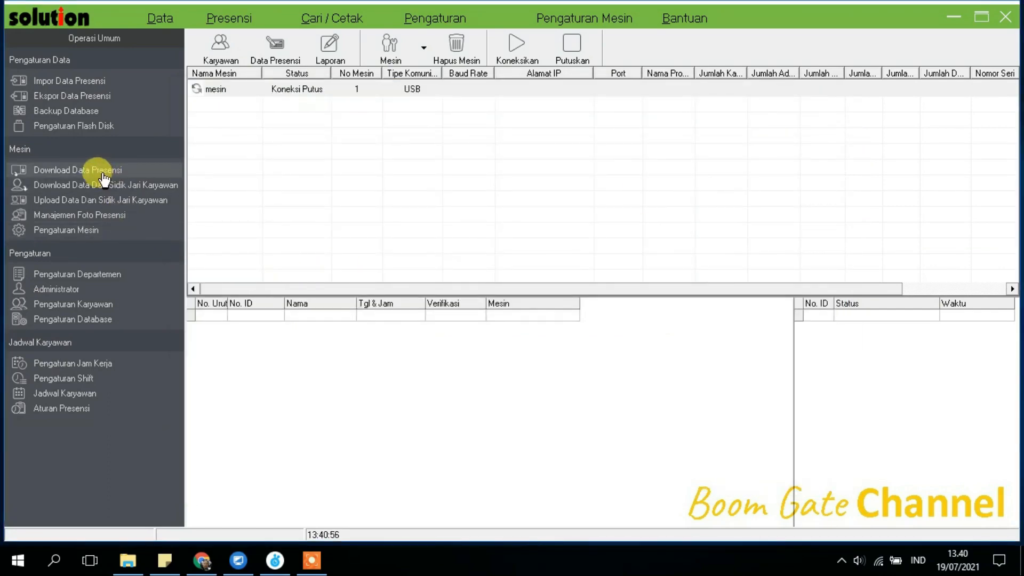
click(549, 331)
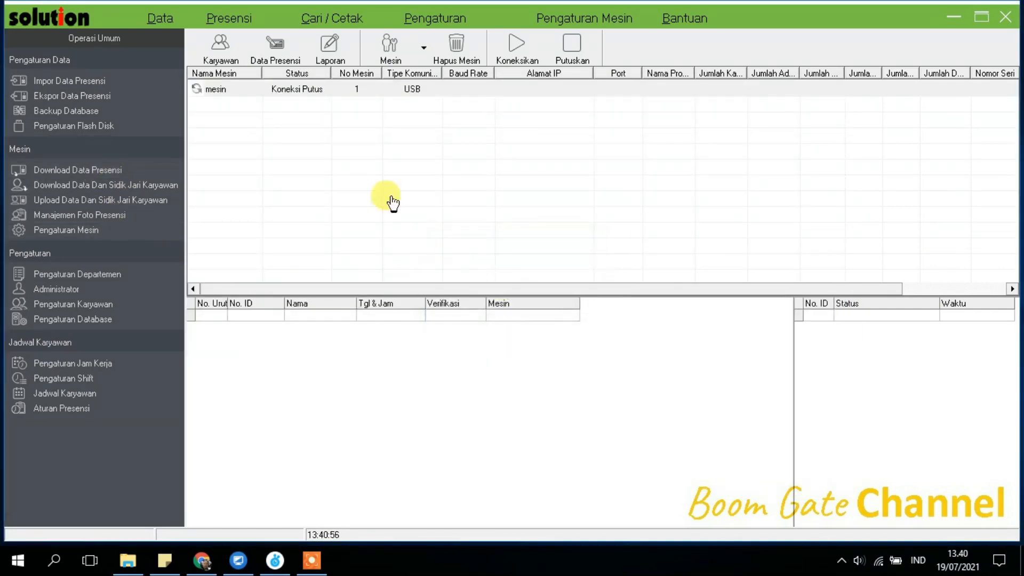
click(326, 88)
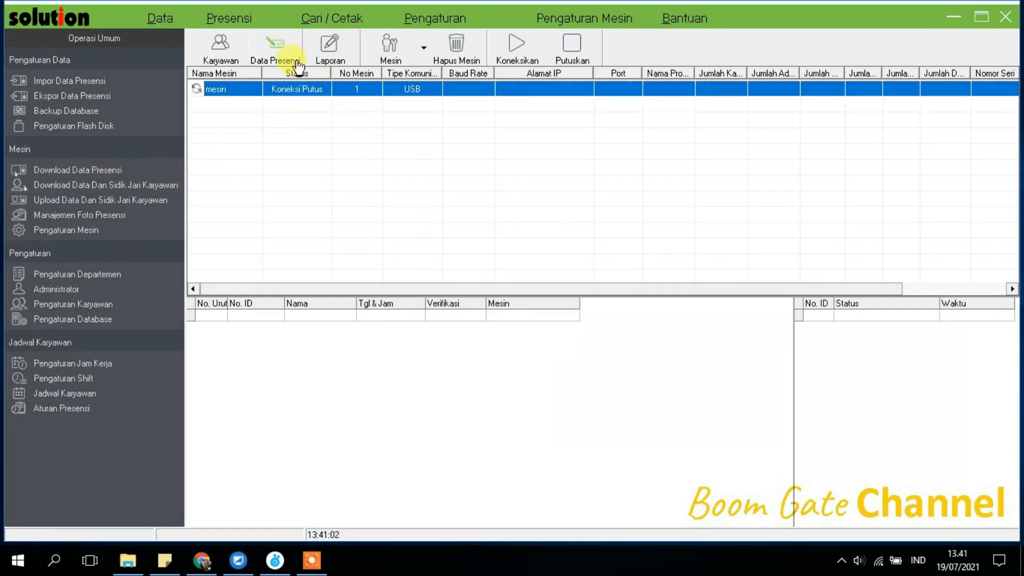
click(230, 56)
click(813, 99)
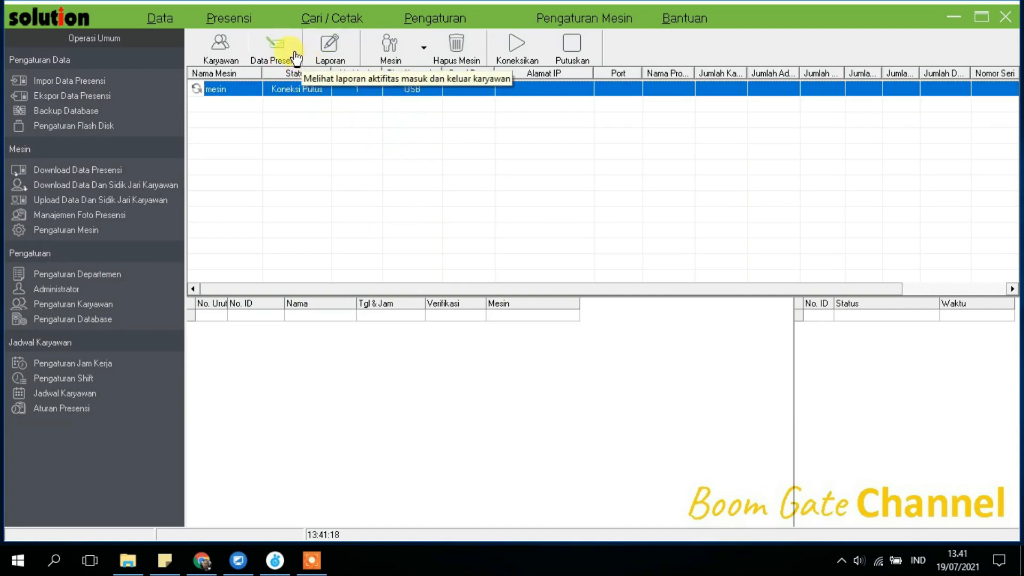
click(314, 559)
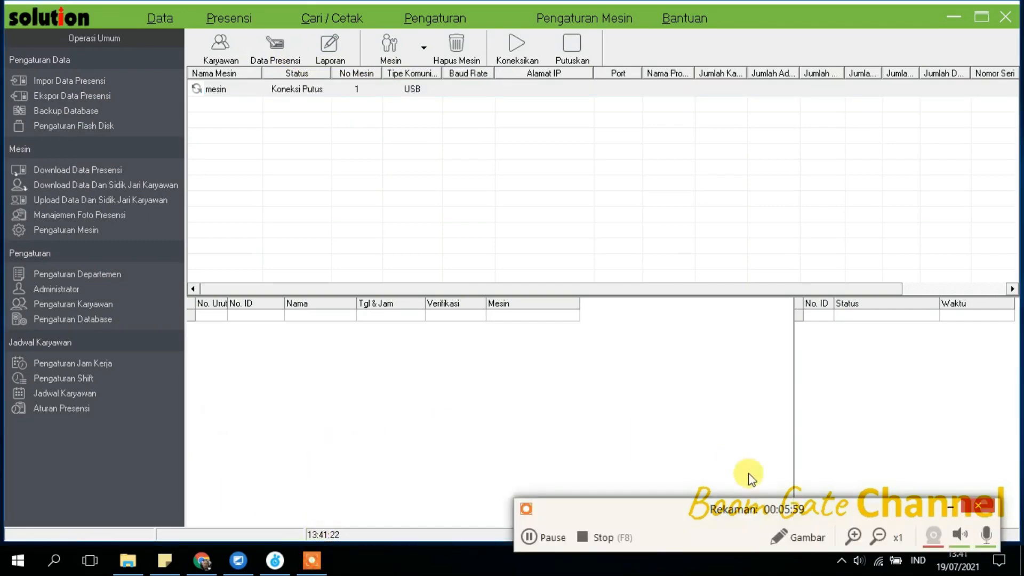
click(947, 511)
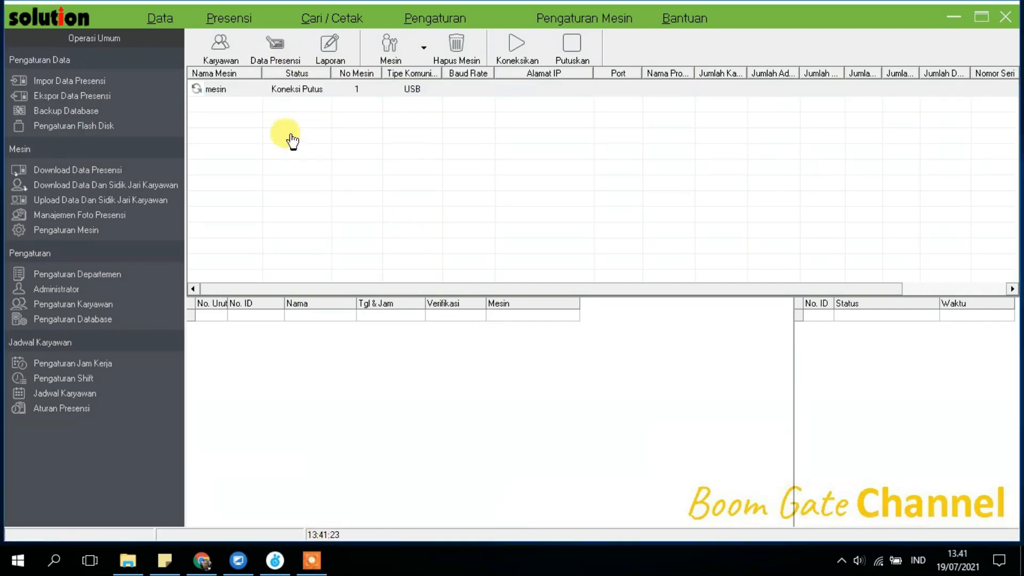
Search the attendance data of all employees in the Absen department
click(275, 60)
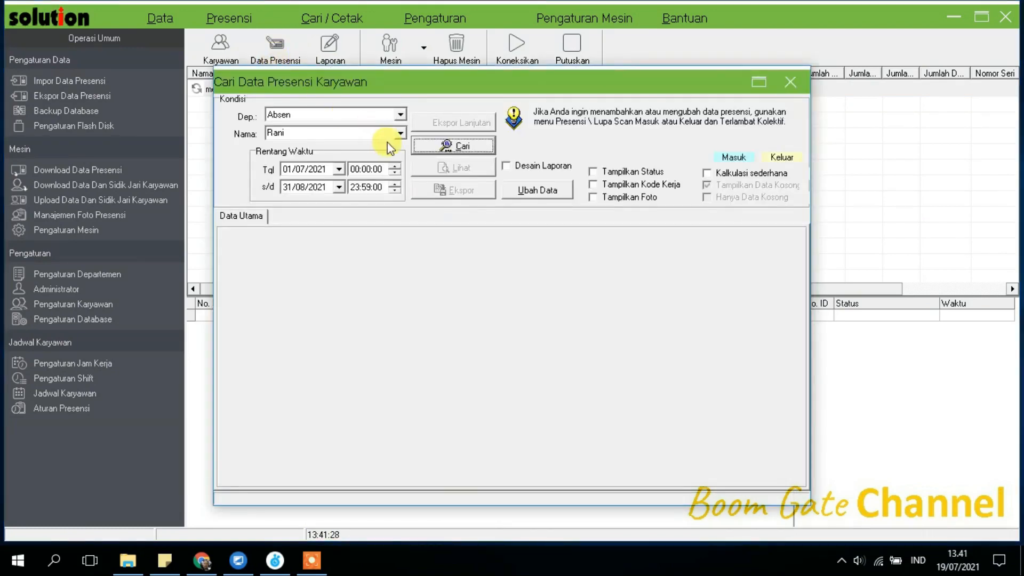
click(400, 133)
click(292, 145)
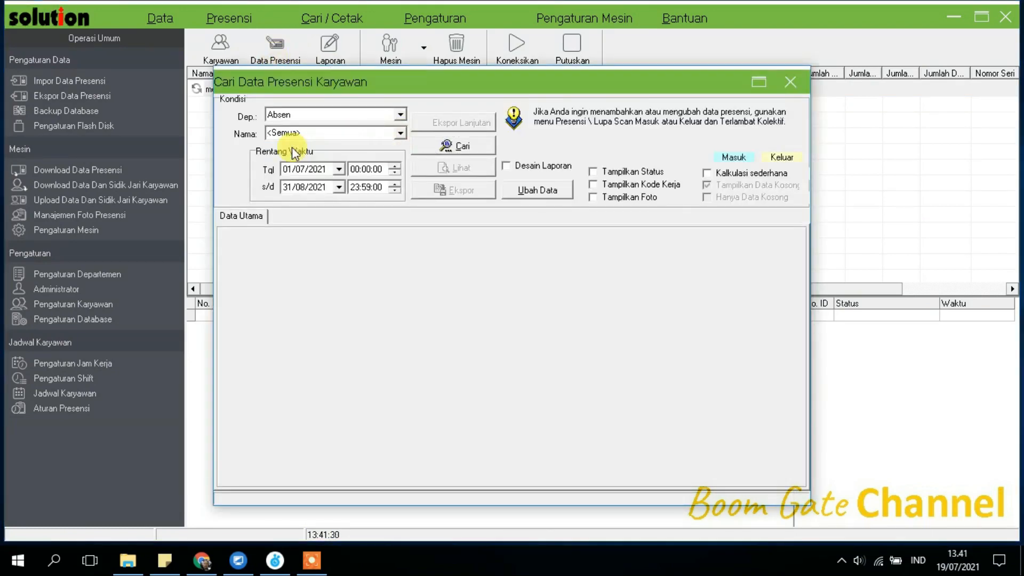
click(451, 144)
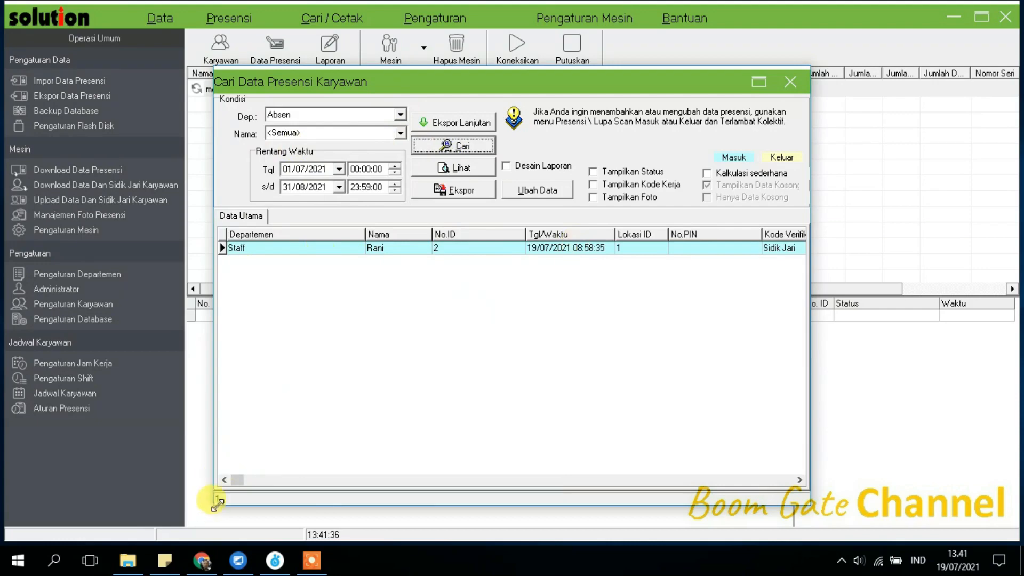
Set the start date of the attendance search range to 01/07/2019
drag(237, 480, 254, 480)
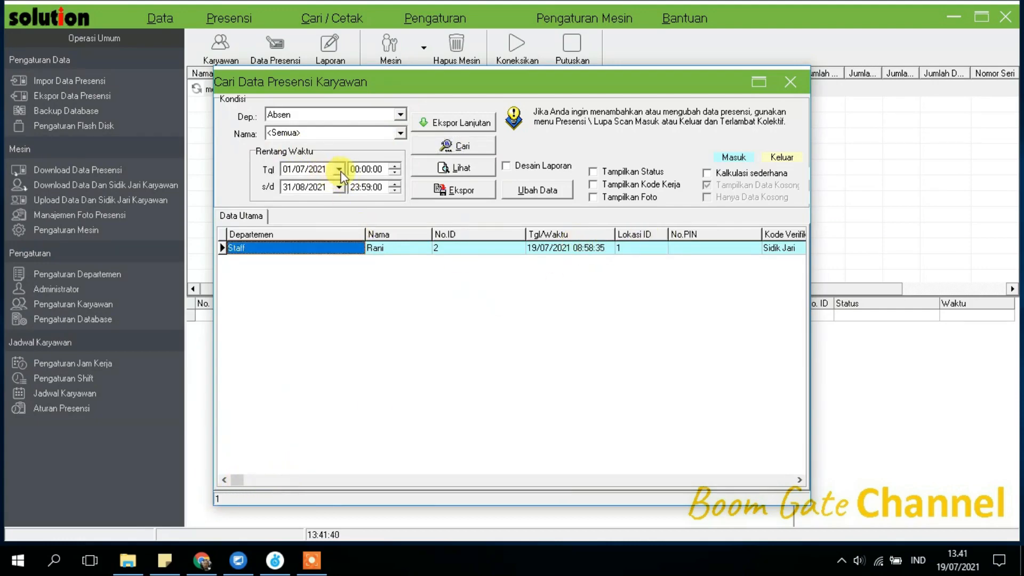
click(303, 170)
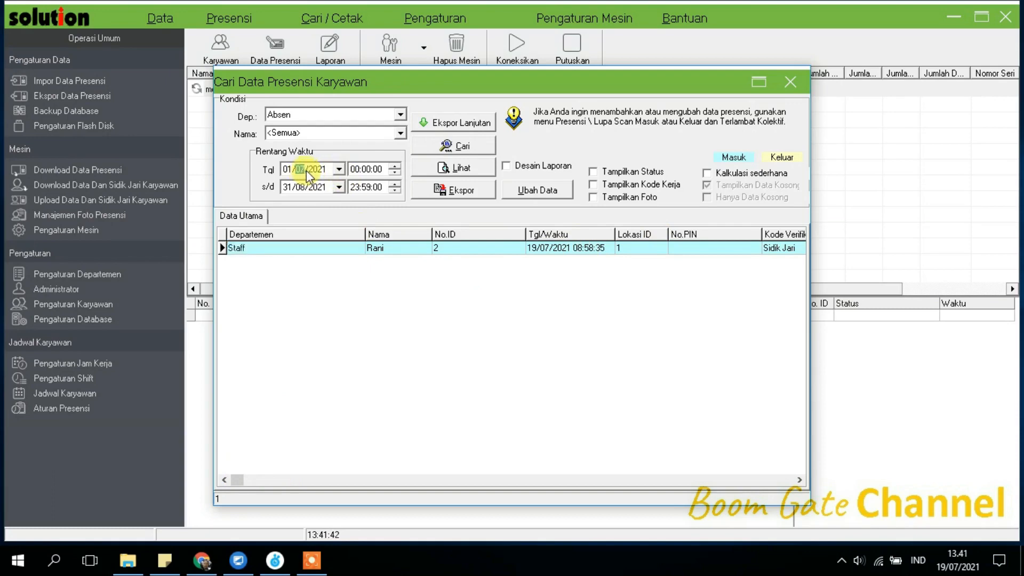
click(317, 169)
key(Down)
key(Down)
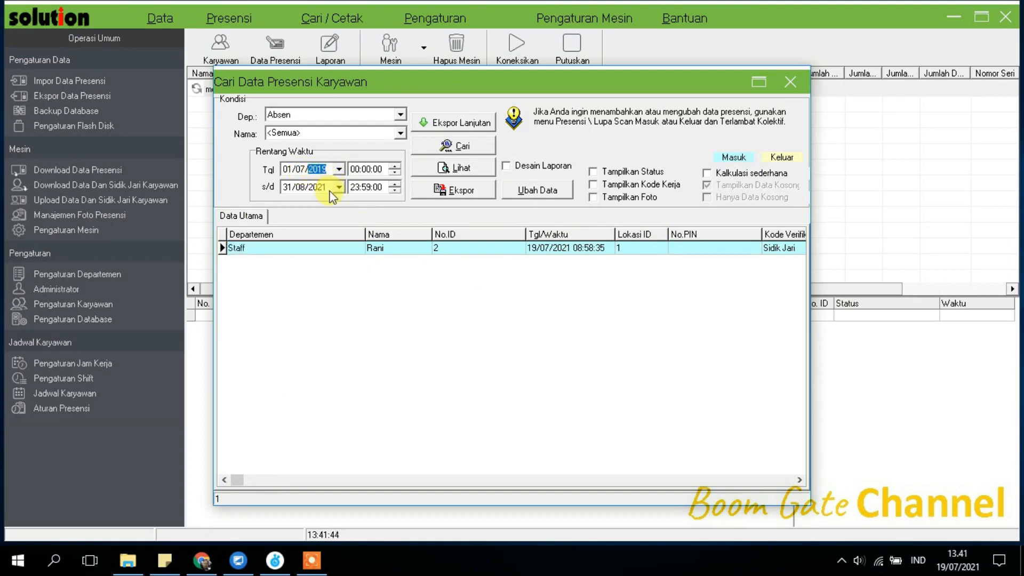
Set the end date of the attendance search range to 30/09/2019 and search the Absen department's attendance data
click(330, 191)
key(Down)
click(300, 169)
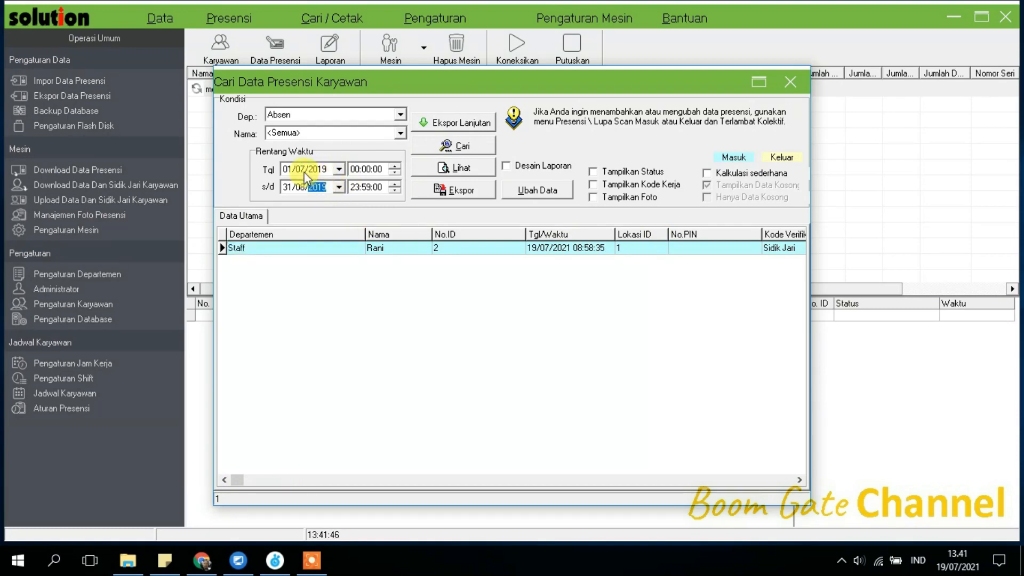
click(305, 191)
click(469, 144)
Look through the dated scan records in the attendance search results and close the attendance search
click(564, 329)
scroll(563, 328, down, 8)
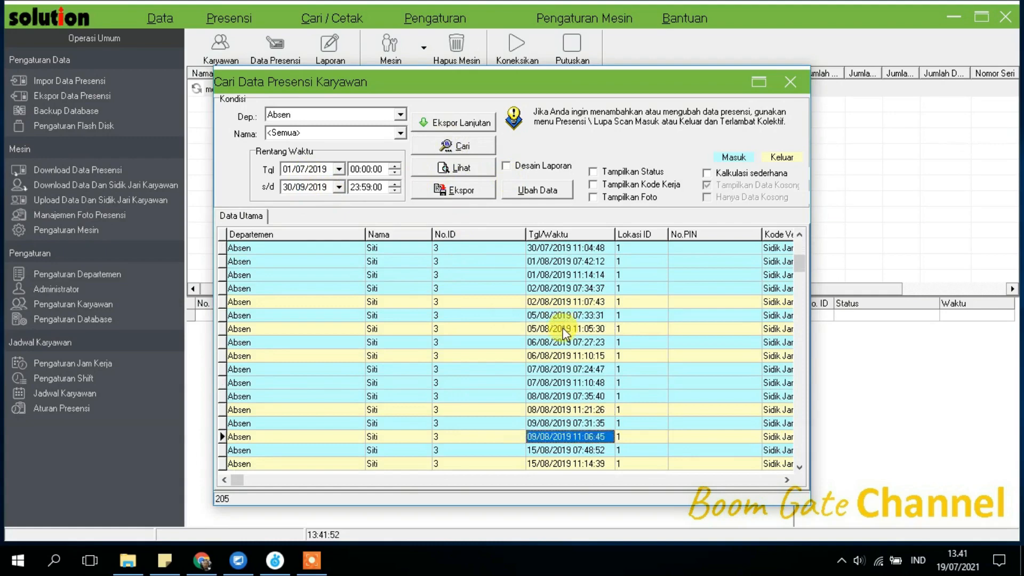
scroll(562, 328, down, 7)
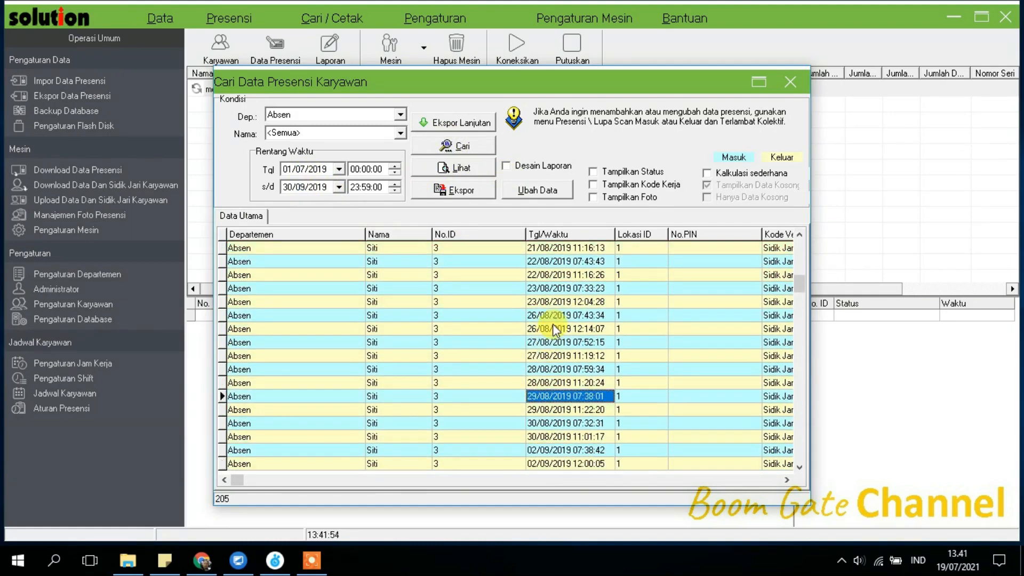
scroll(552, 325, up, 17)
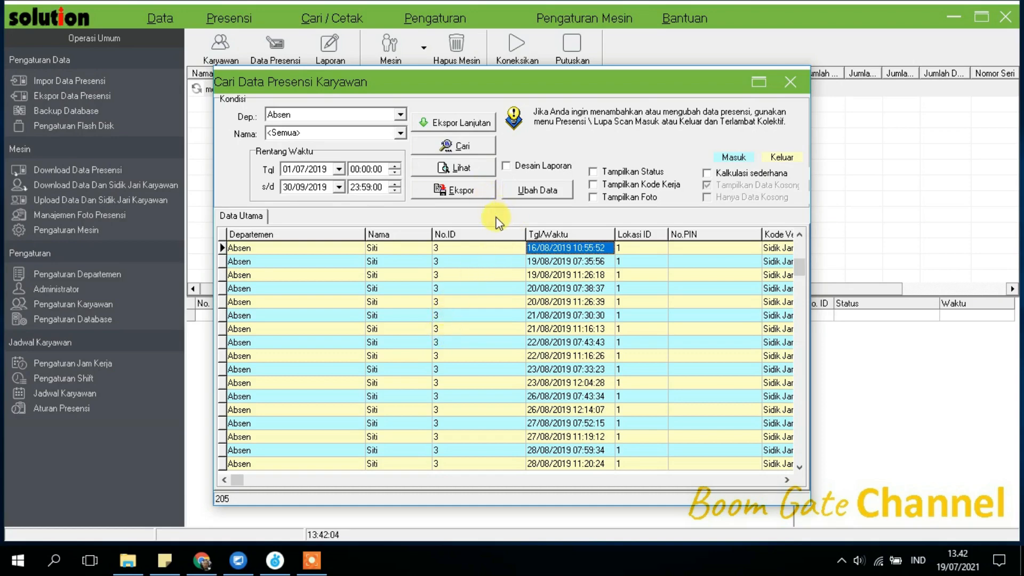
click(791, 83)
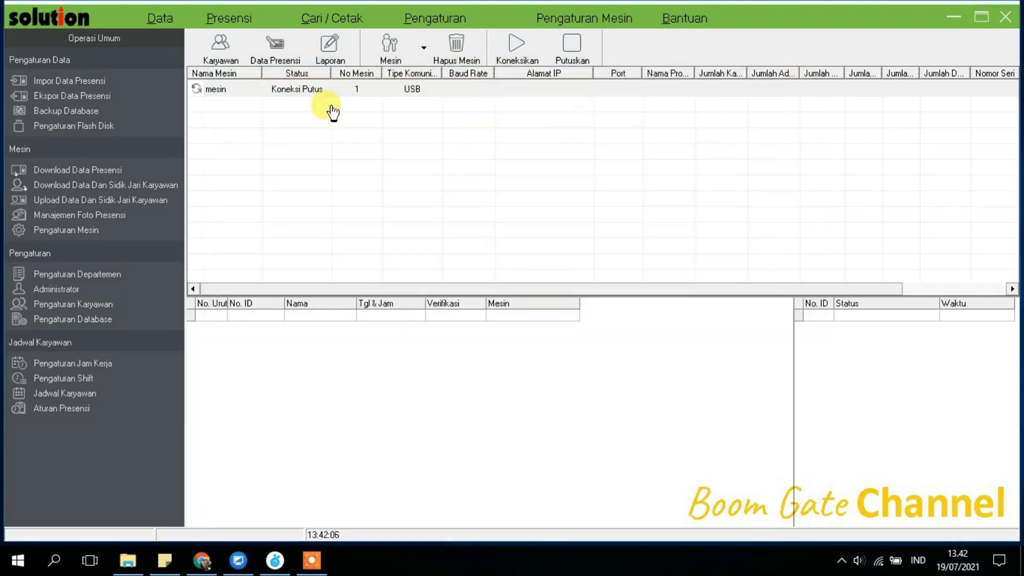
Open the transaction report and calculation window and select all employees of the Absen department
click(325, 59)
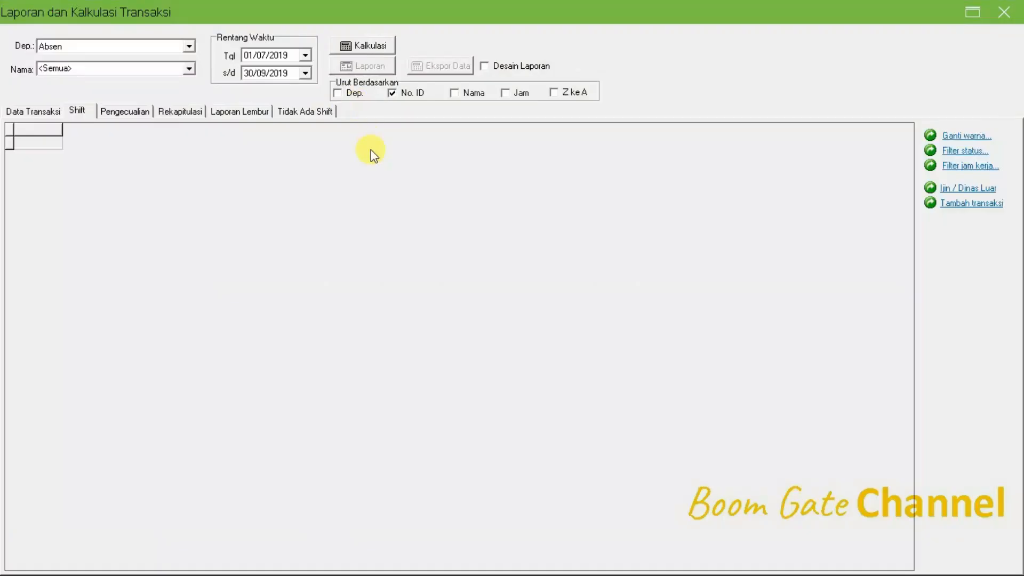
click(1004, 12)
click(325, 54)
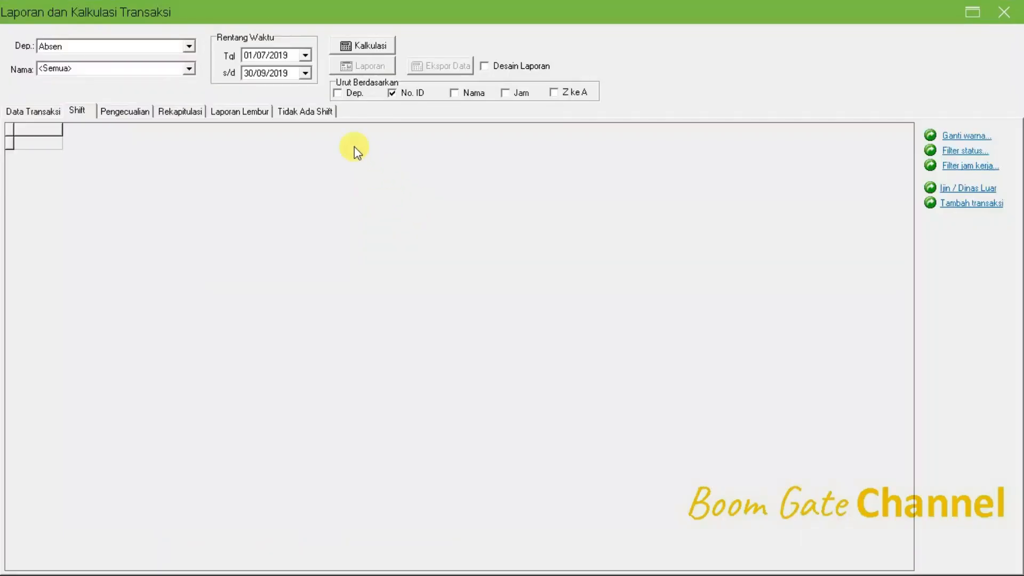
click(172, 67)
click(82, 80)
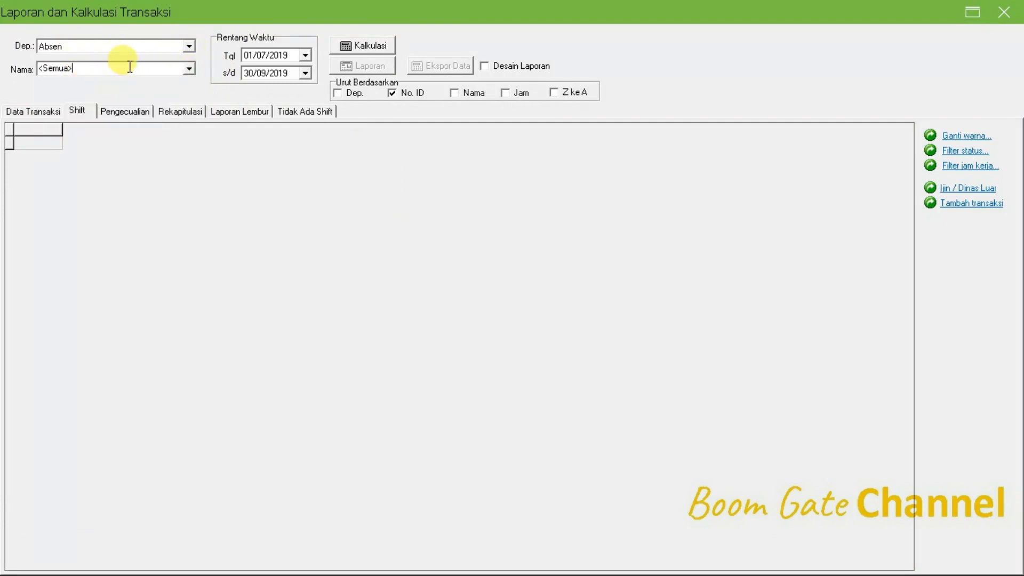
click(189, 68)
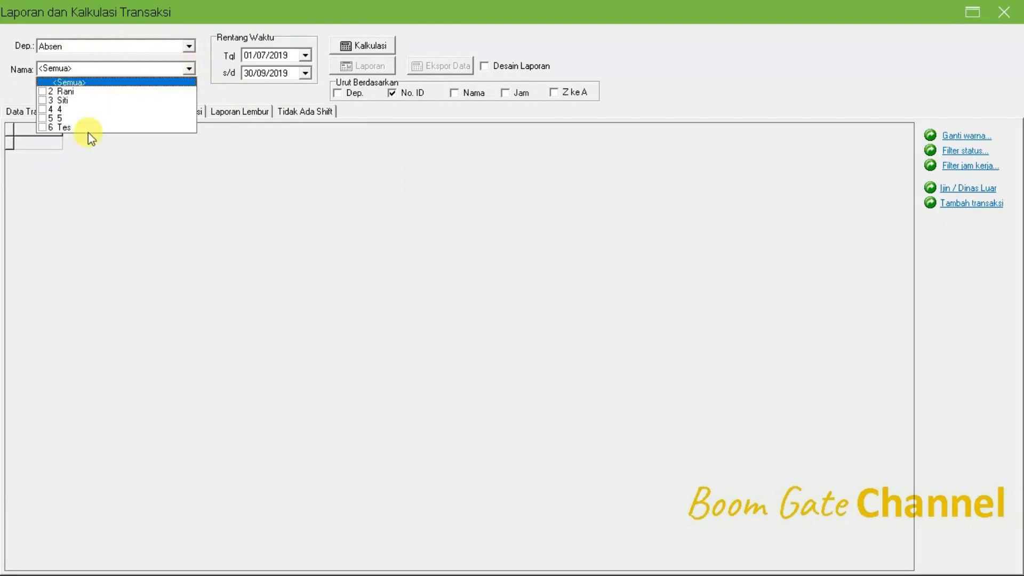
click(53, 82)
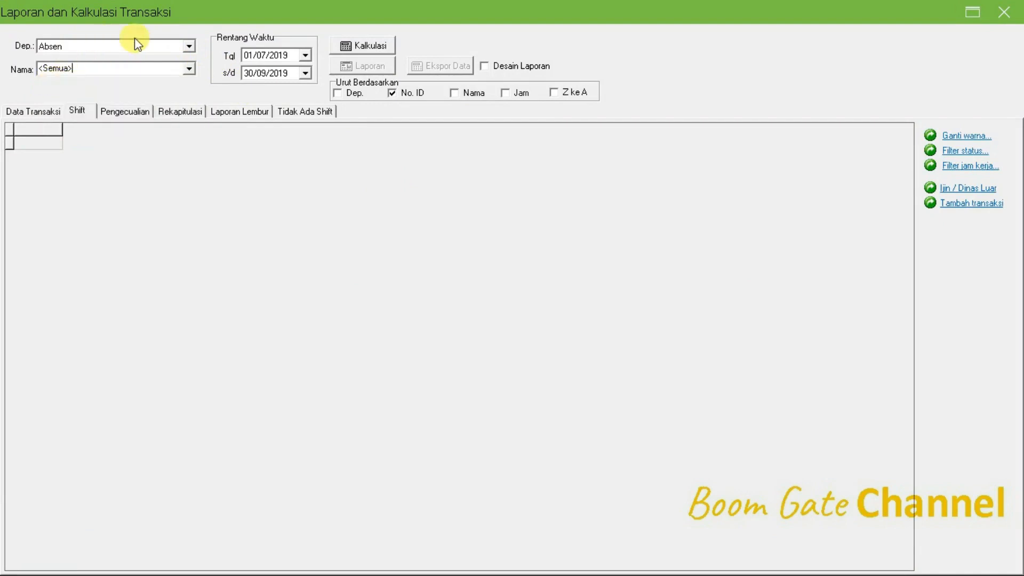
Set the report's time range to 01/07/2021 through 30/07/2021 and run the attendance calculation
click(305, 55)
click(284, 55)
click(262, 73)
text(07)
click(303, 75)
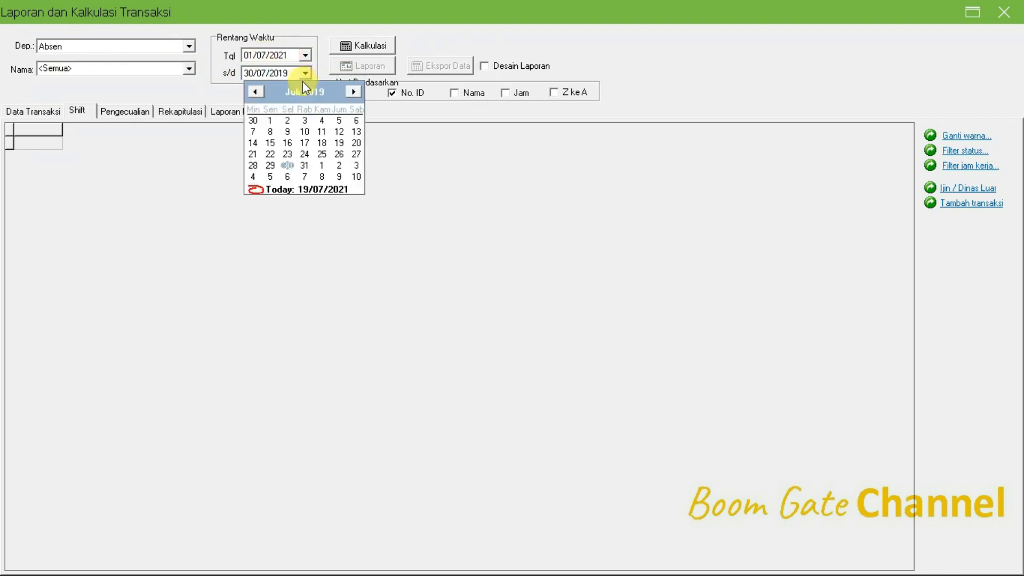
click(284, 73)
text(2021)
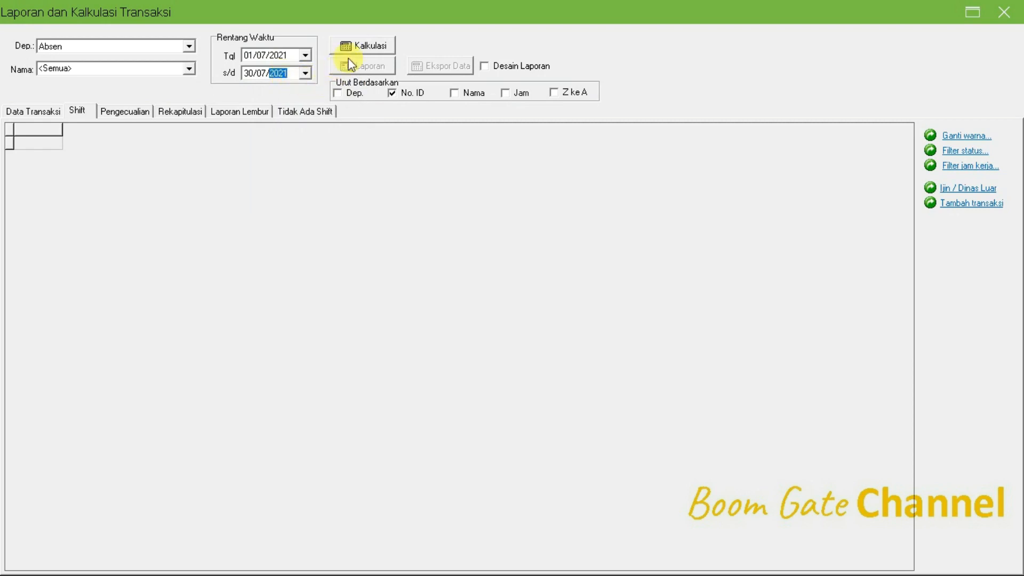
click(362, 45)
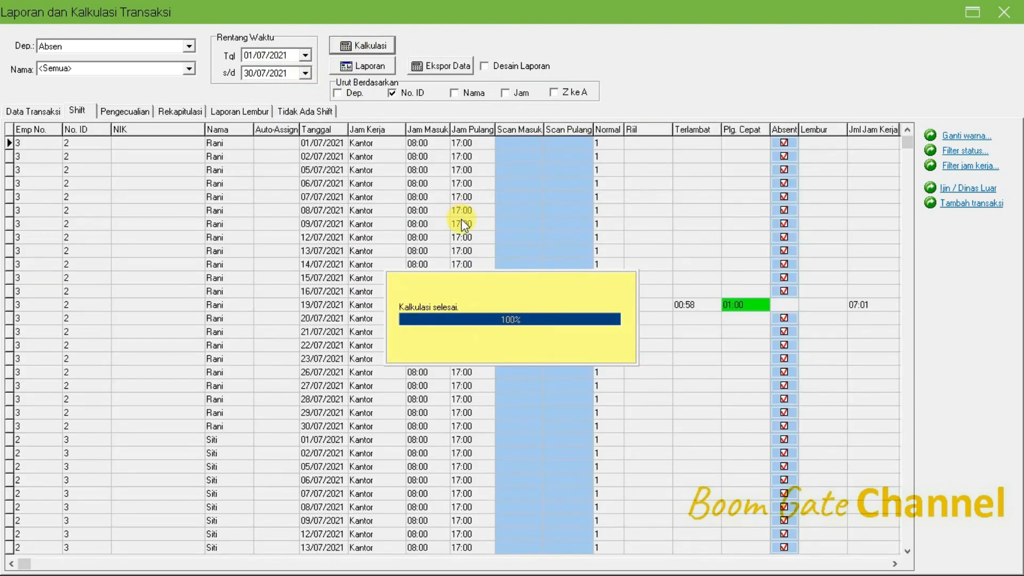
Review the calculated shift records of all employees and compare them with the transaction data
click(336, 291)
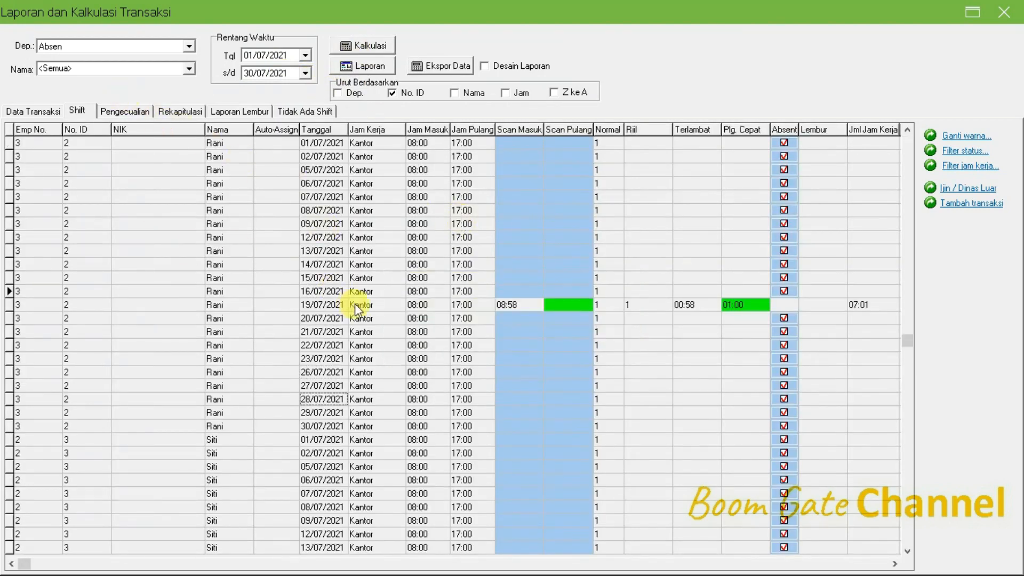
drag(907, 340, 912, 426)
click(912, 441)
click(912, 443)
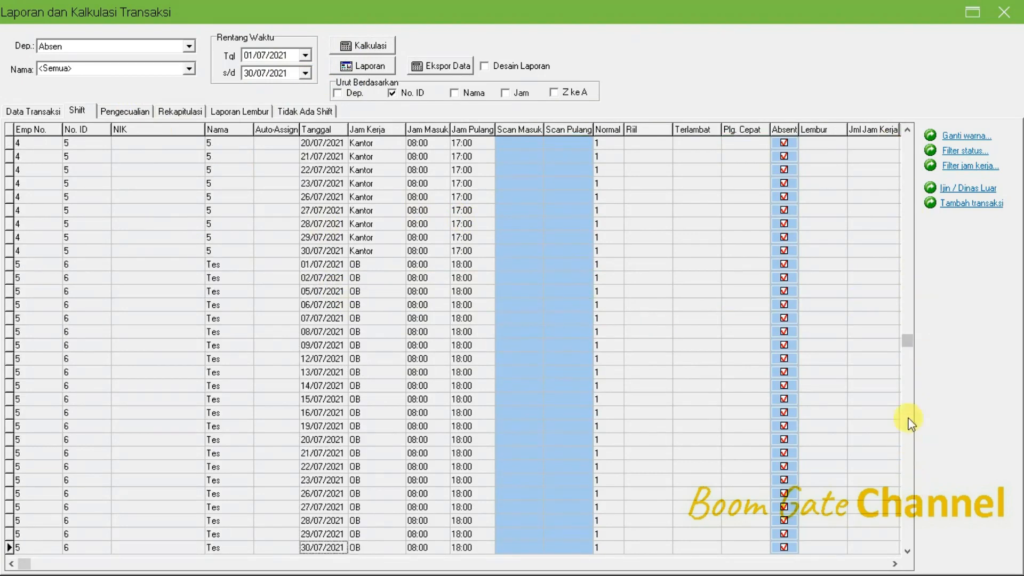
click(47, 106)
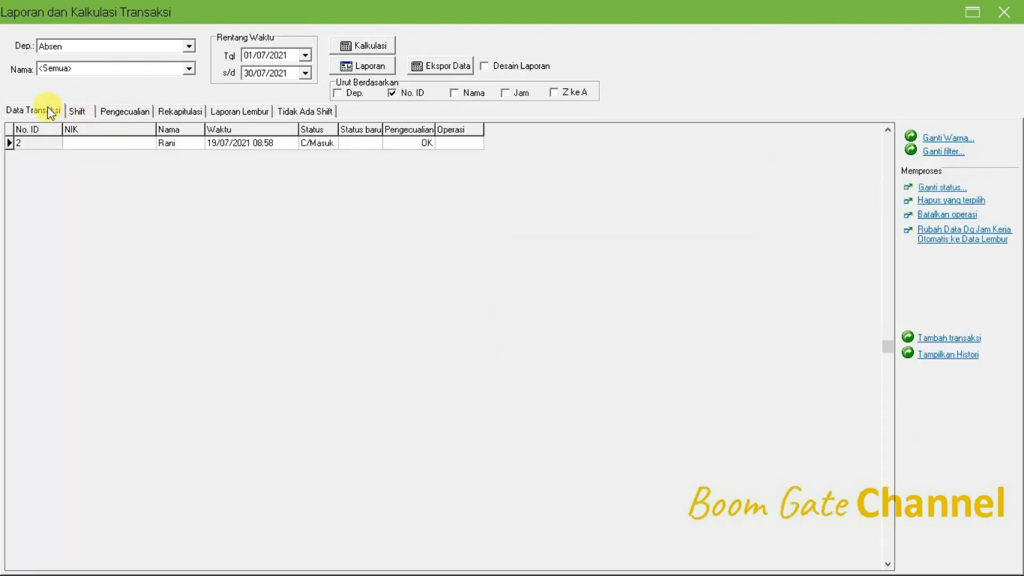
click(80, 111)
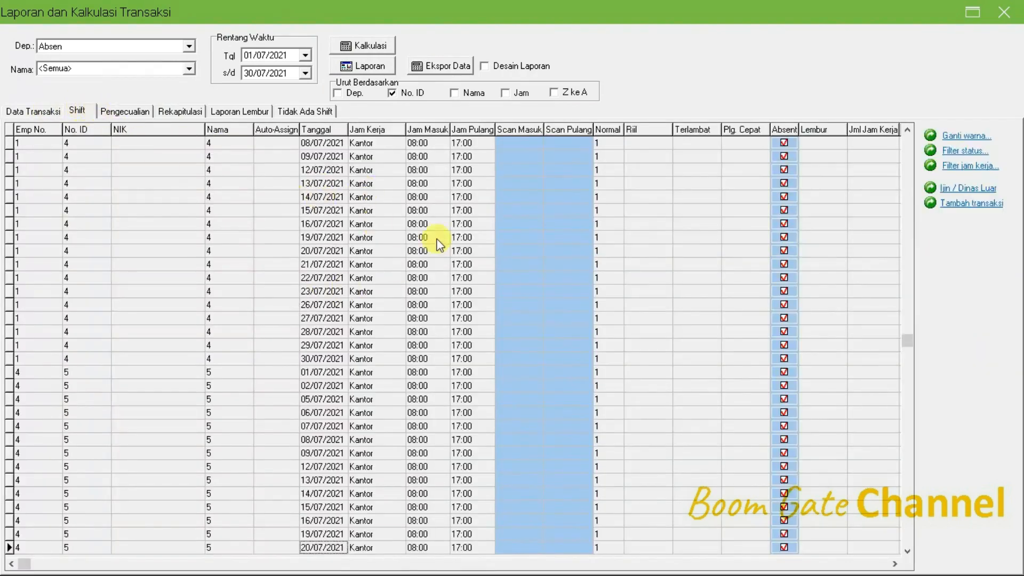
click(782, 305)
scroll(895, 246, up, 15)
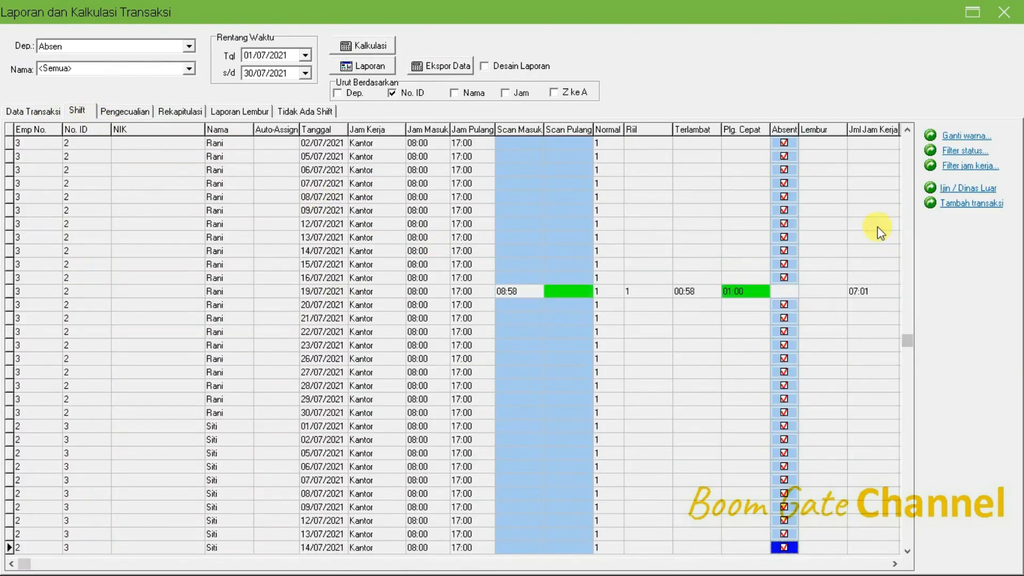
Examine the report's exceptions, recapitulation, overtime and no-shift results
click(130, 111)
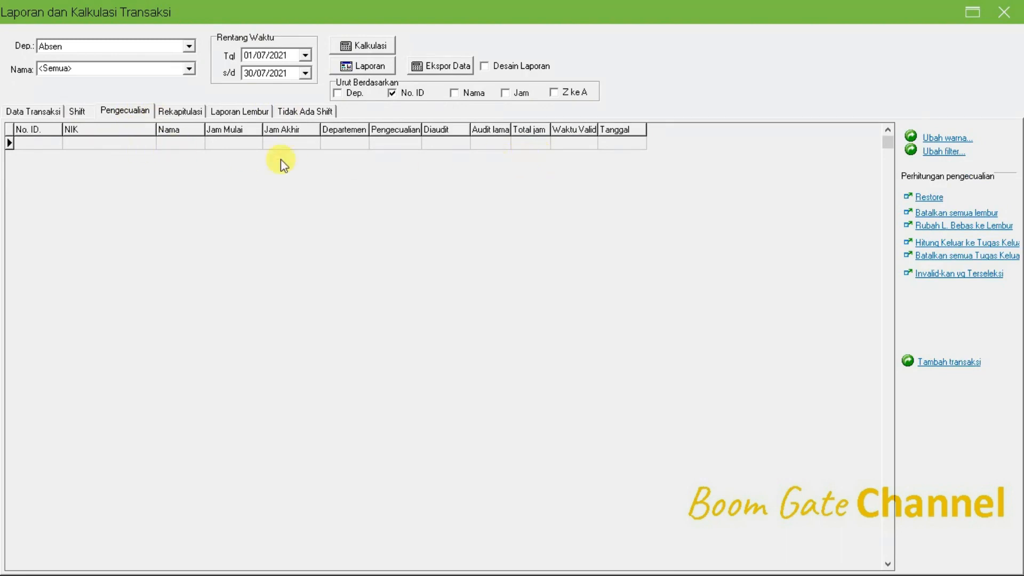
click(204, 114)
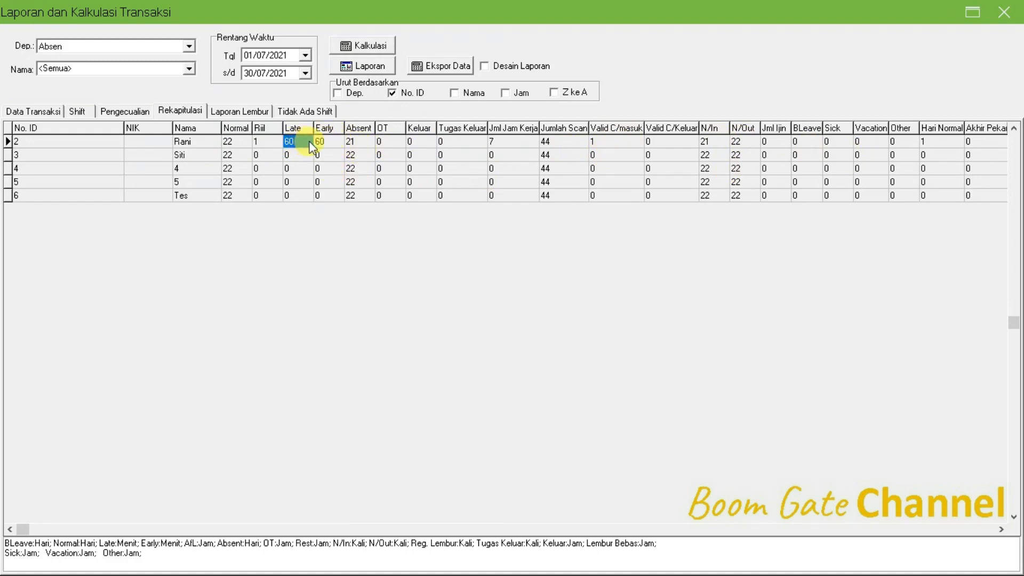
click(235, 115)
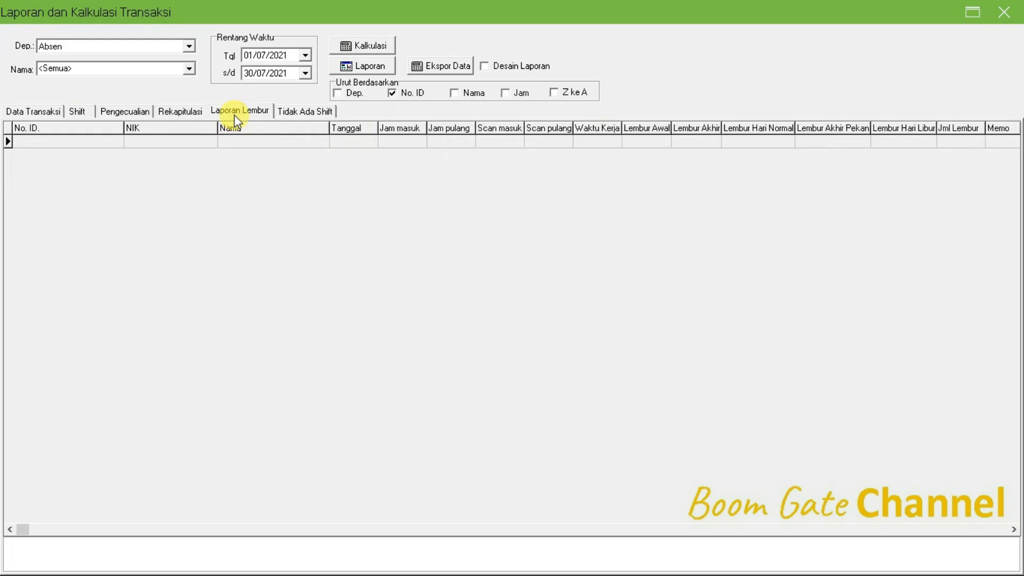
click(300, 113)
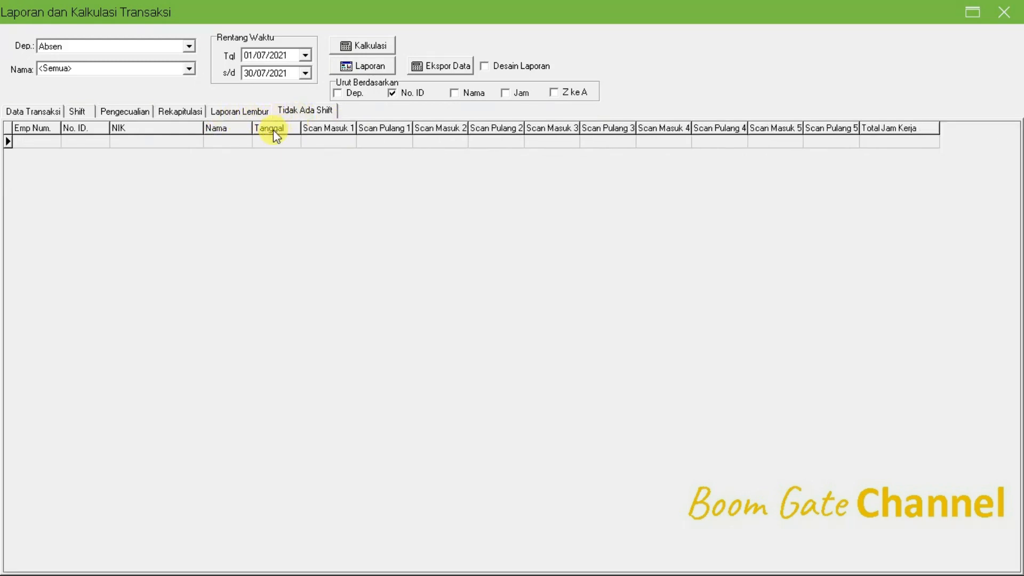
Export the shift report with all its columns to the desktop as an Excel file named report and close the report window
click(85, 110)
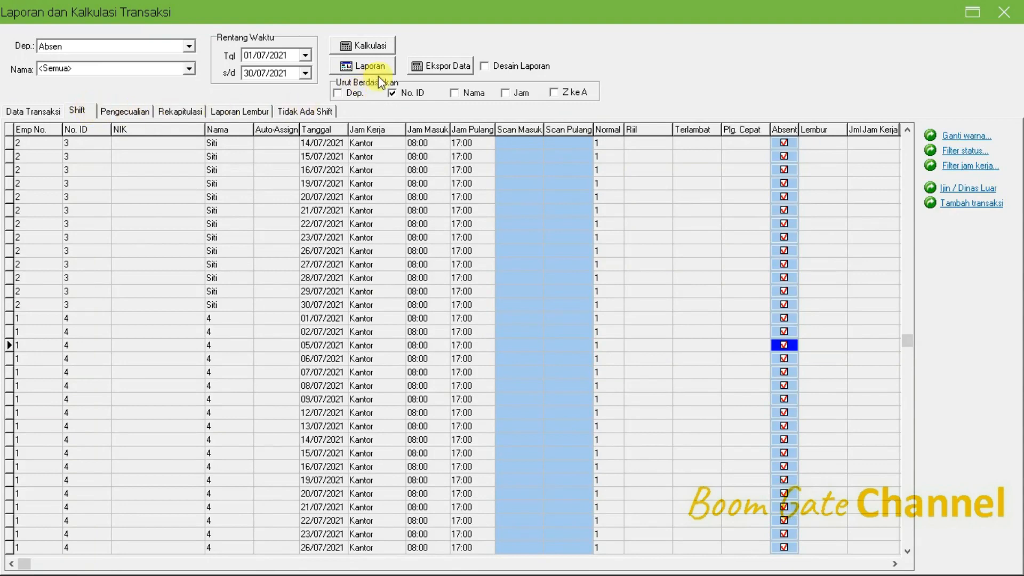
click(416, 66)
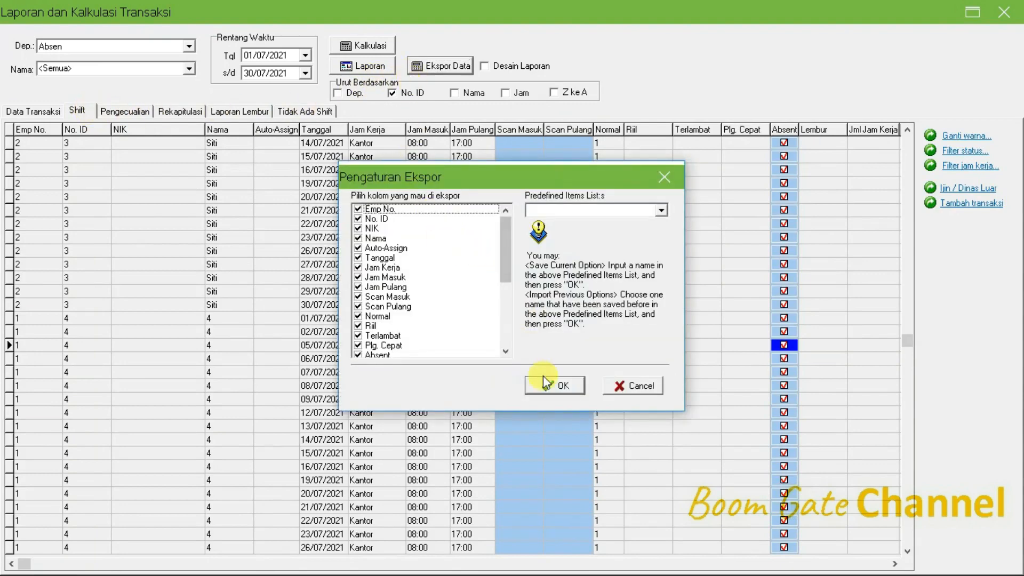
click(661, 212)
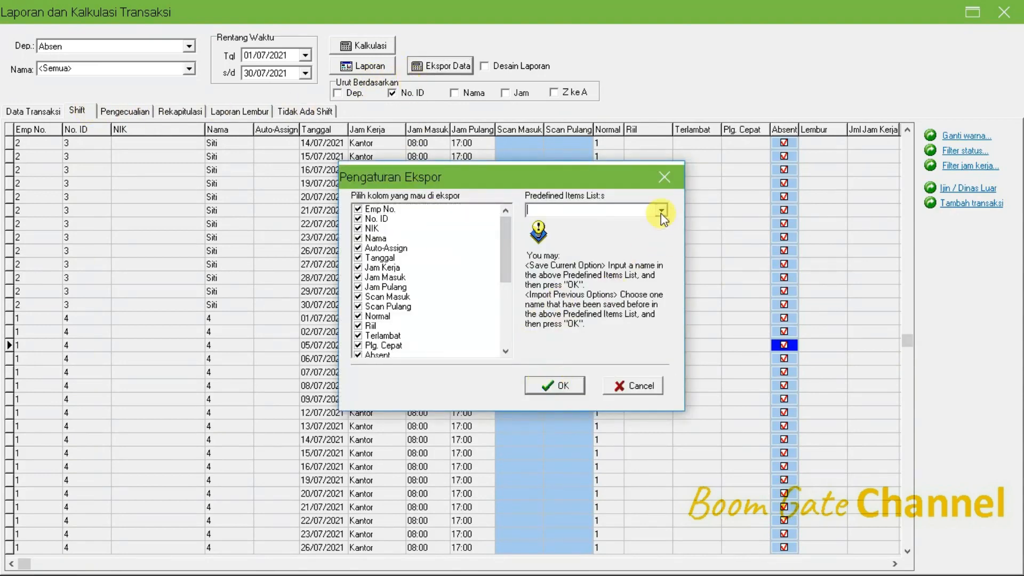
click(558, 383)
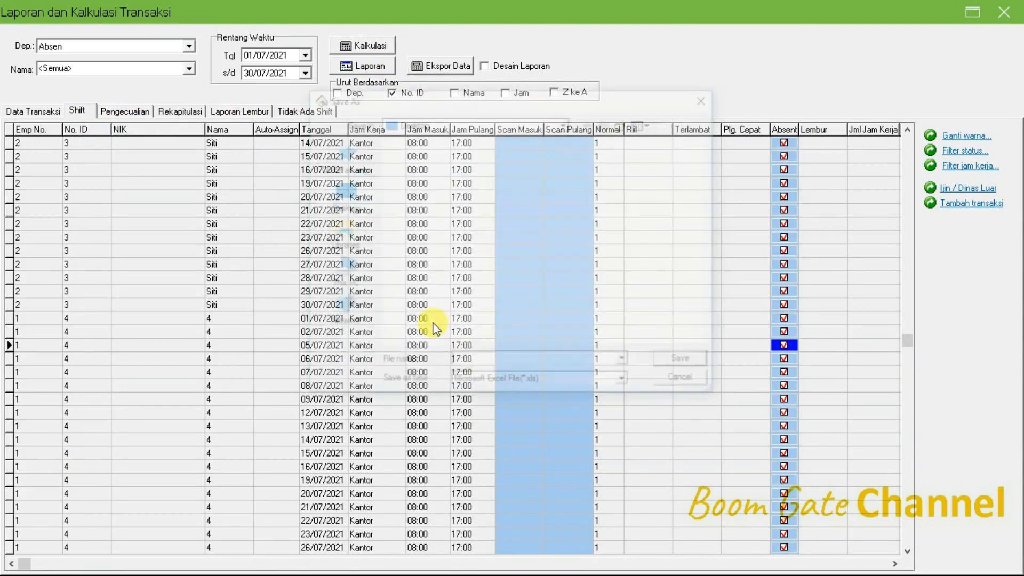
click(351, 198)
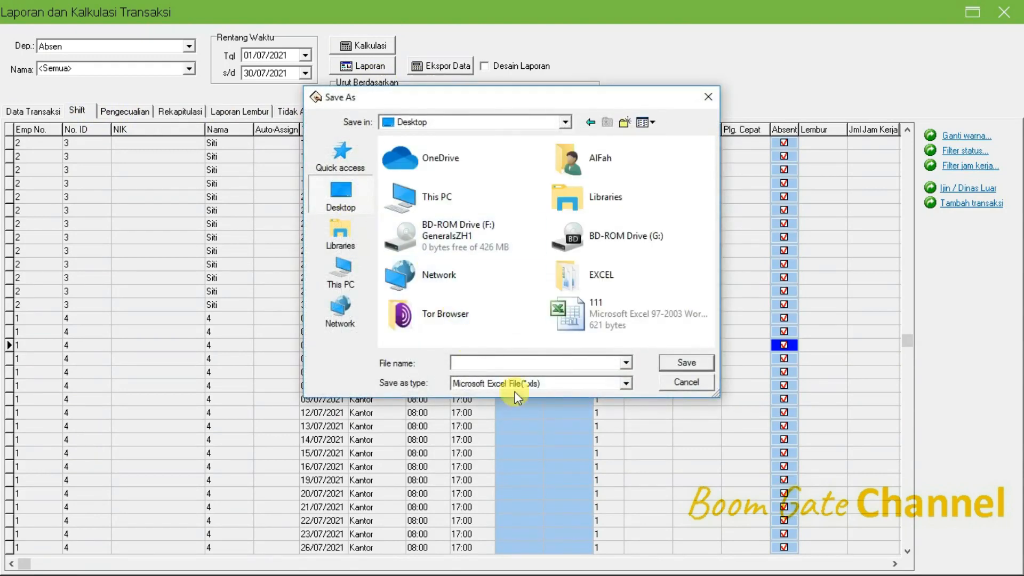
text(report)
click(696, 364)
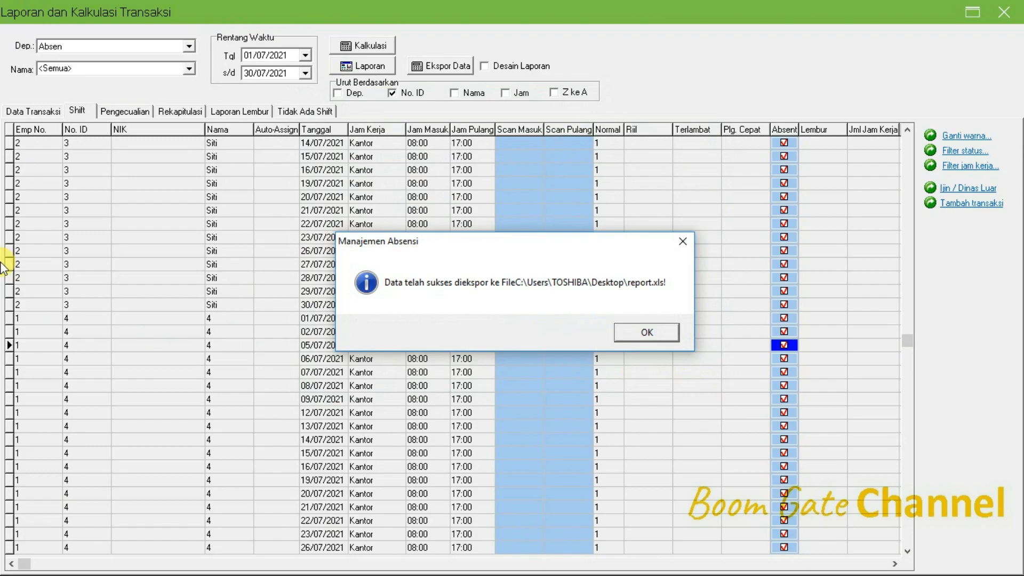
click(648, 330)
click(1003, 11)
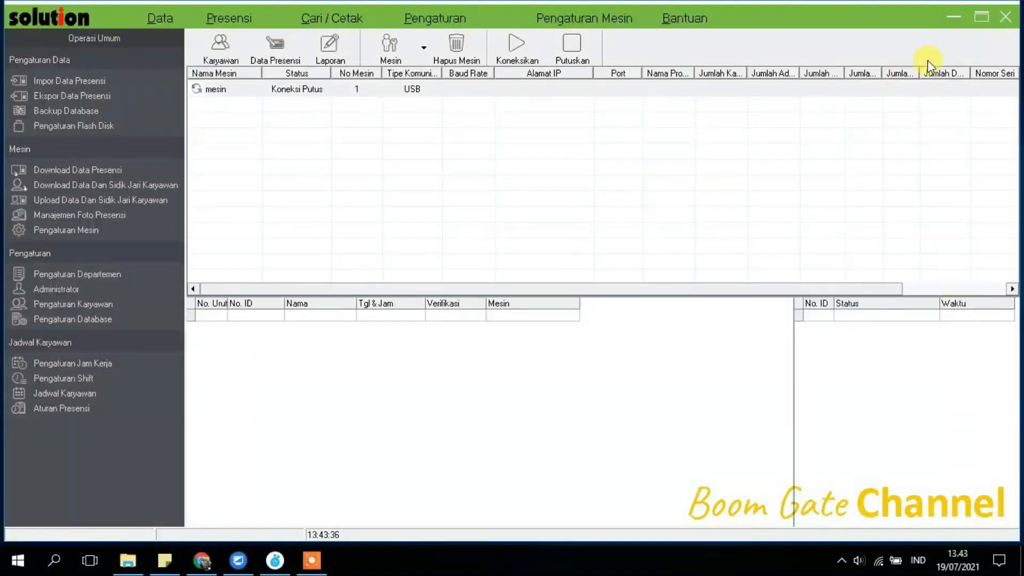
Open the exported report file from the desktop in Excel, dismissing the protected-view notice and the Office activation wizard
click(953, 13)
double_click(264, 94)
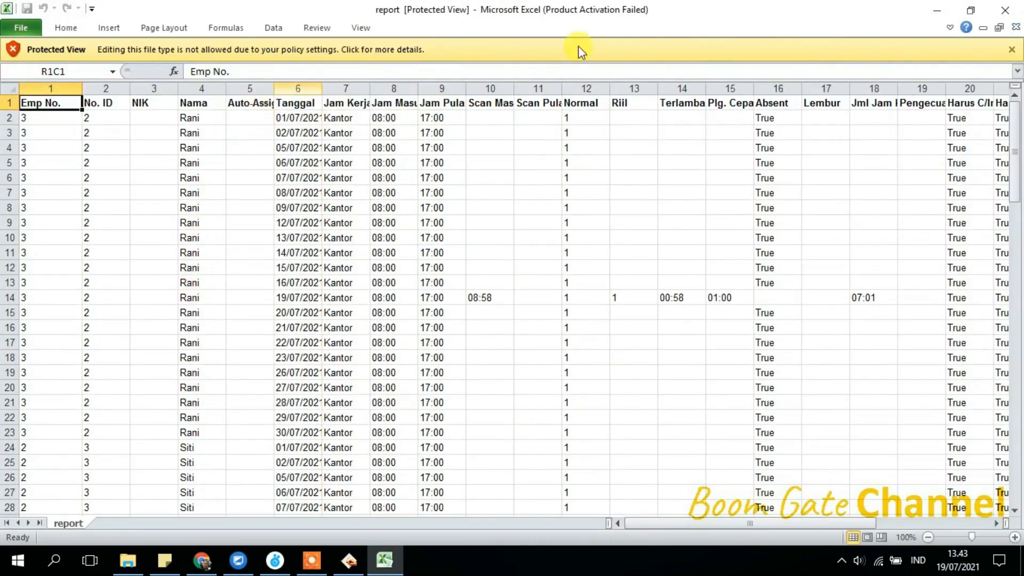
click(1011, 49)
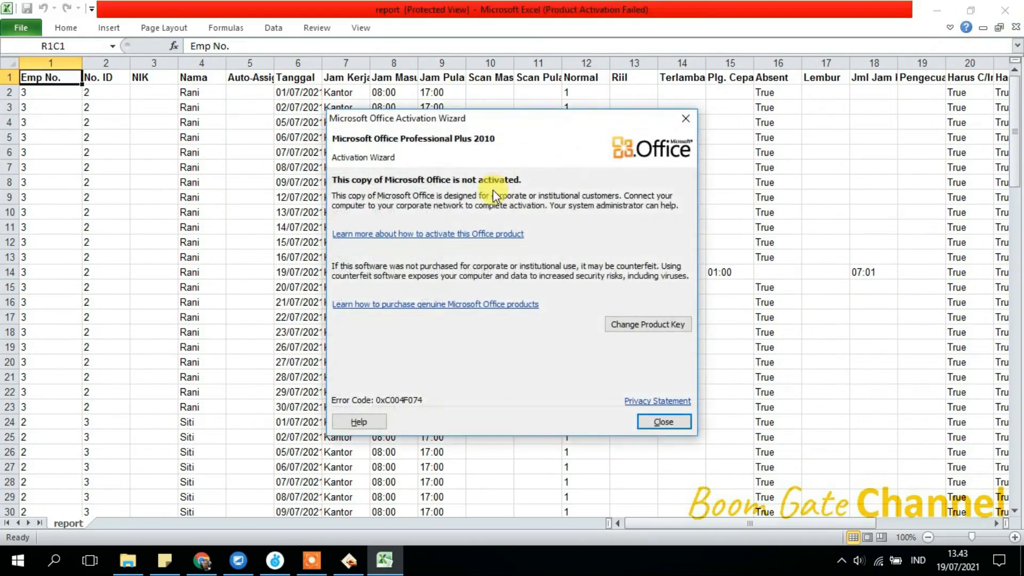
click(663, 422)
Look through the exported shift records of all employees in the report spreadsheet
click(423, 228)
scroll(423, 228, down, 5)
scroll(423, 228, up, 5)
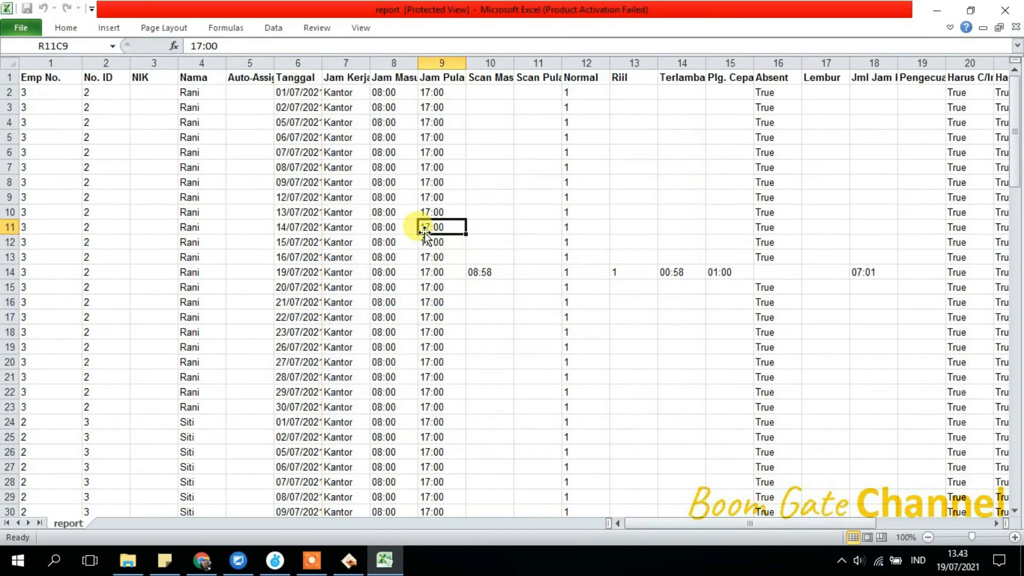
scroll(359, 258, down, 14)
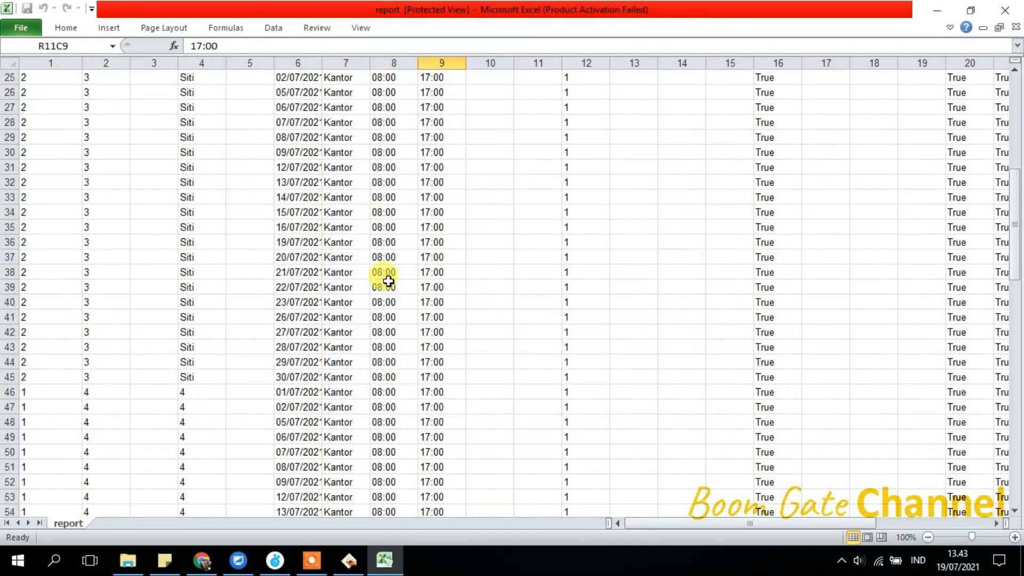
scroll(391, 281, down, 19)
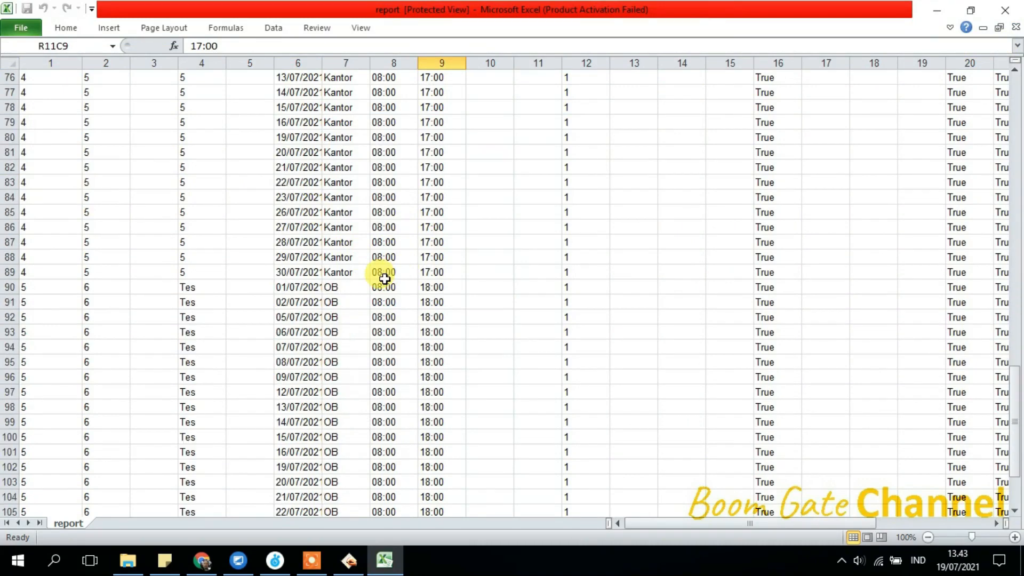
scroll(384, 279, up, 20)
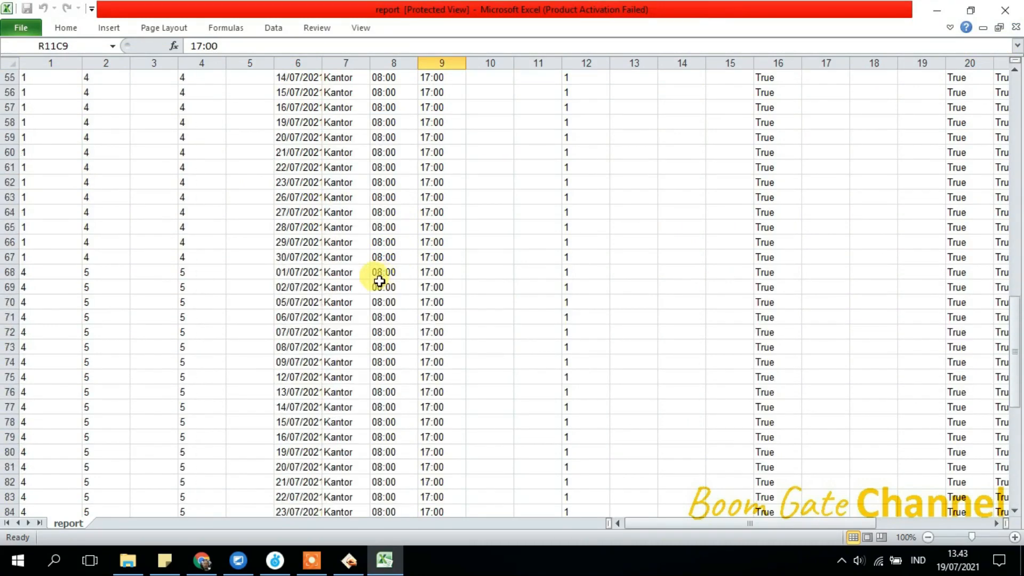
Examine the 19/07/2021 attendance record in the report, from scan-in, scan-out, actual attendance, lateness and early departure to total working hours
scroll(377, 281, up, 7)
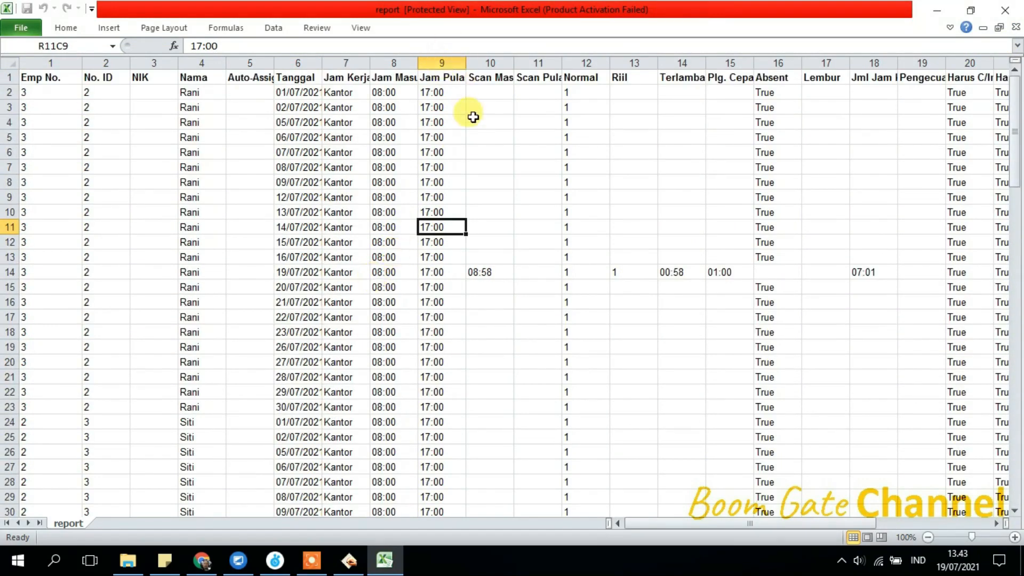
click(501, 273)
click(525, 272)
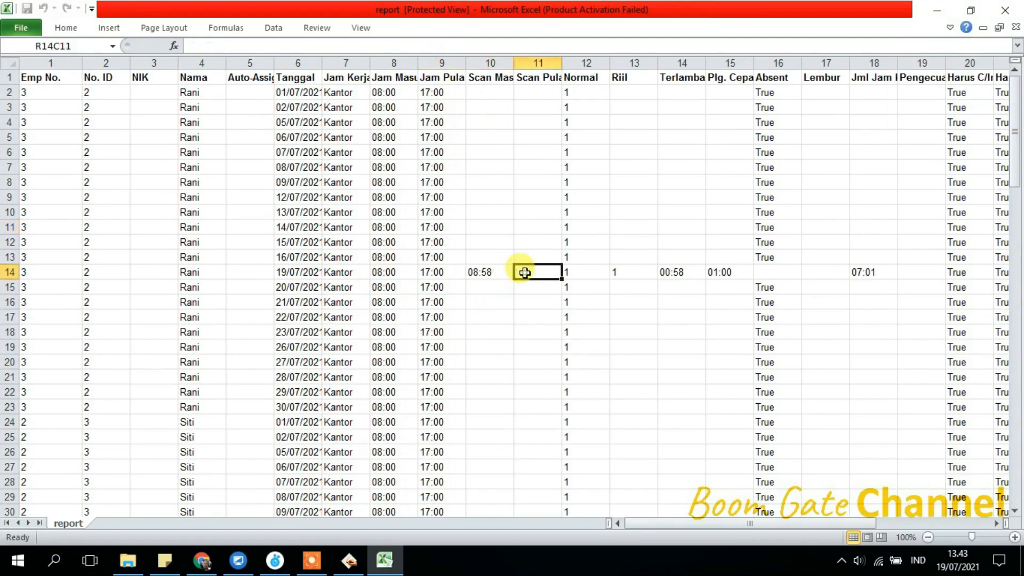
click(623, 272)
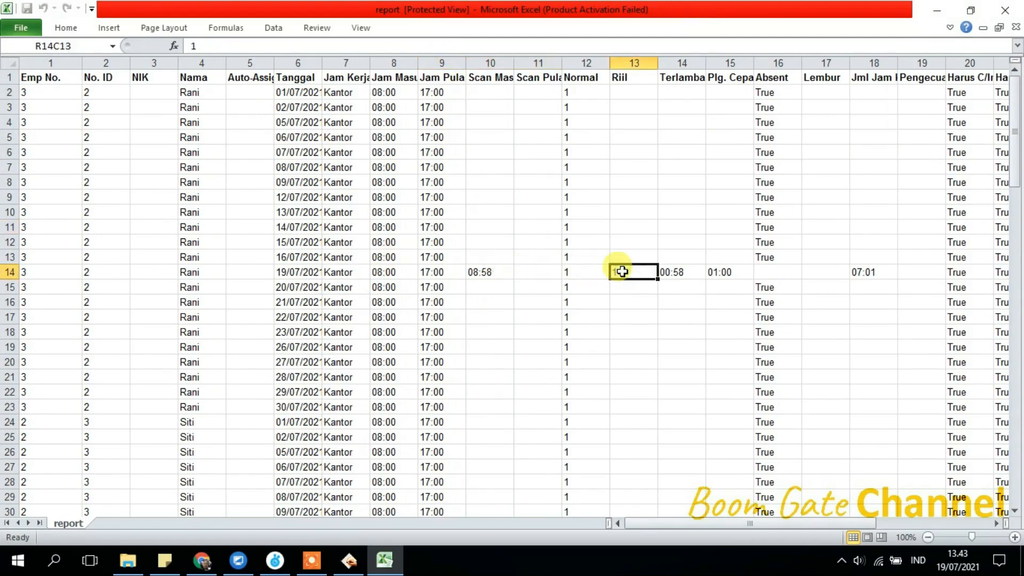
click(684, 272)
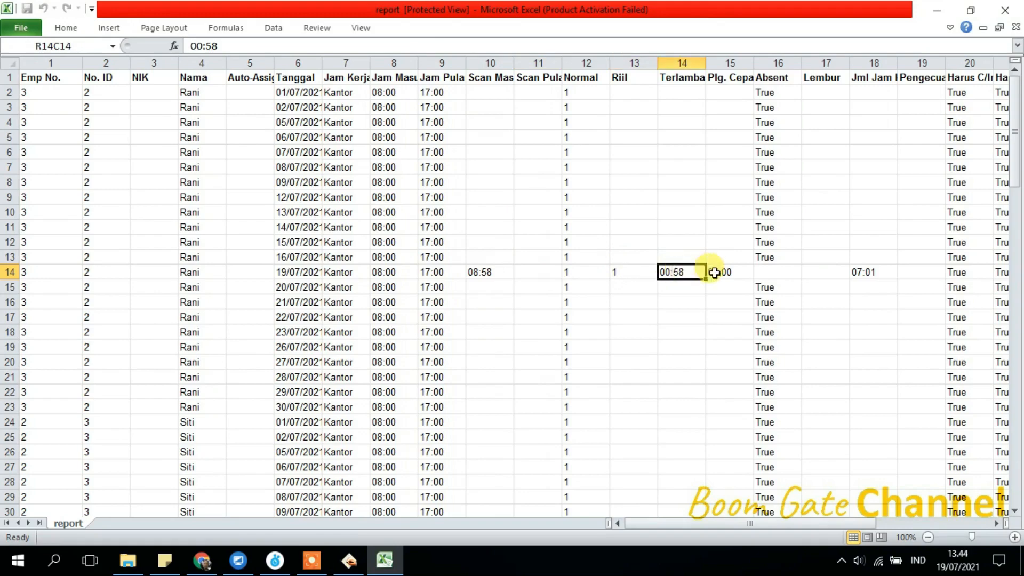
click(733, 272)
drag(770, 524, 833, 524)
drag(705, 528, 745, 523)
click(484, 268)
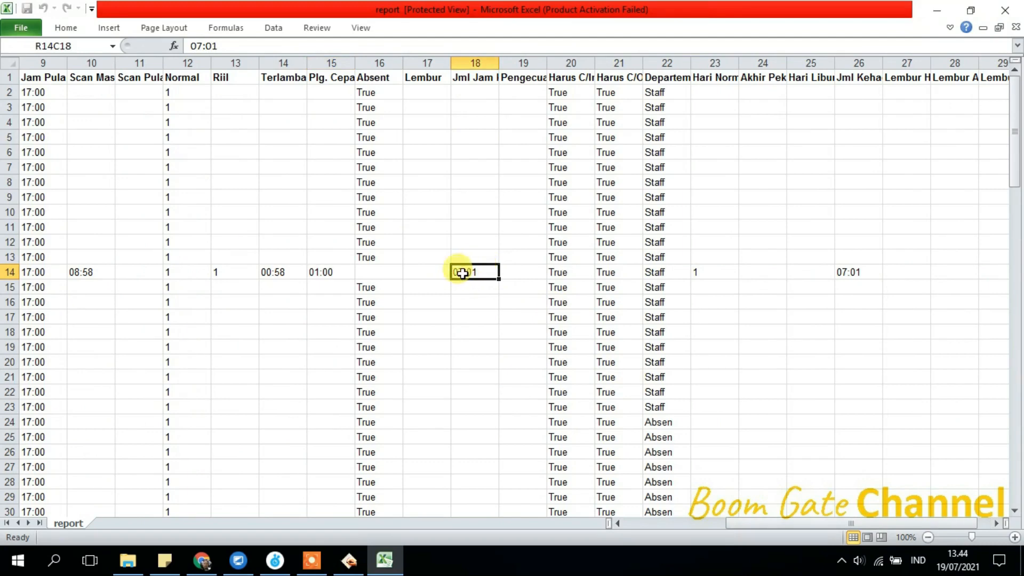
click(713, 523)
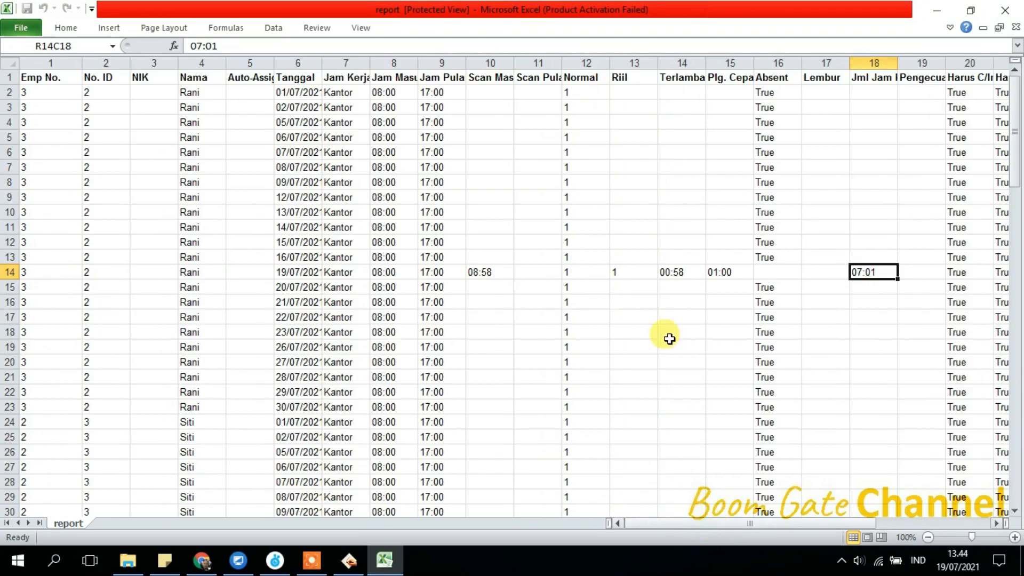
Close the report spreadsheet and switch back to the Solution attendance software
click(1010, 12)
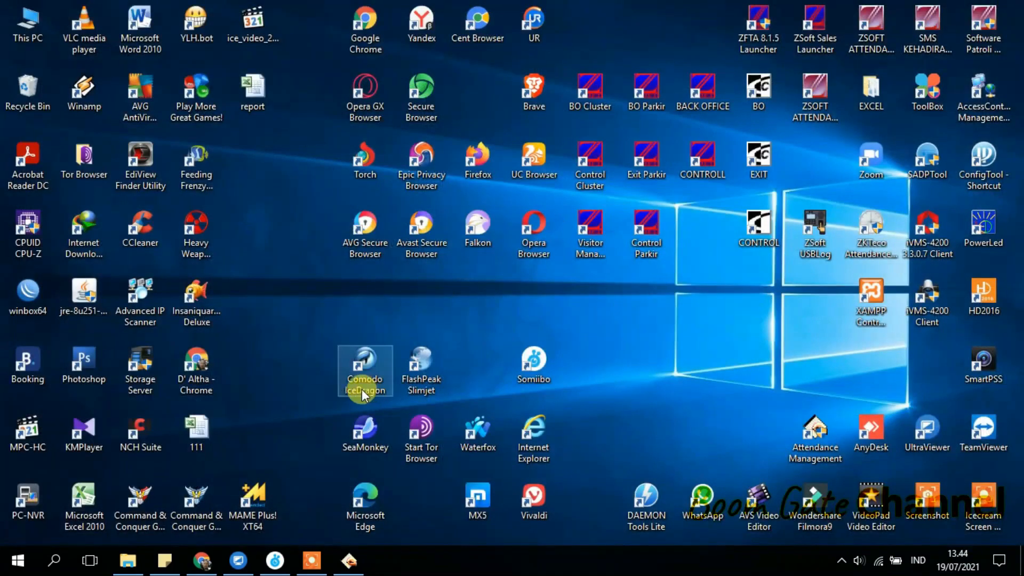
click(341, 565)
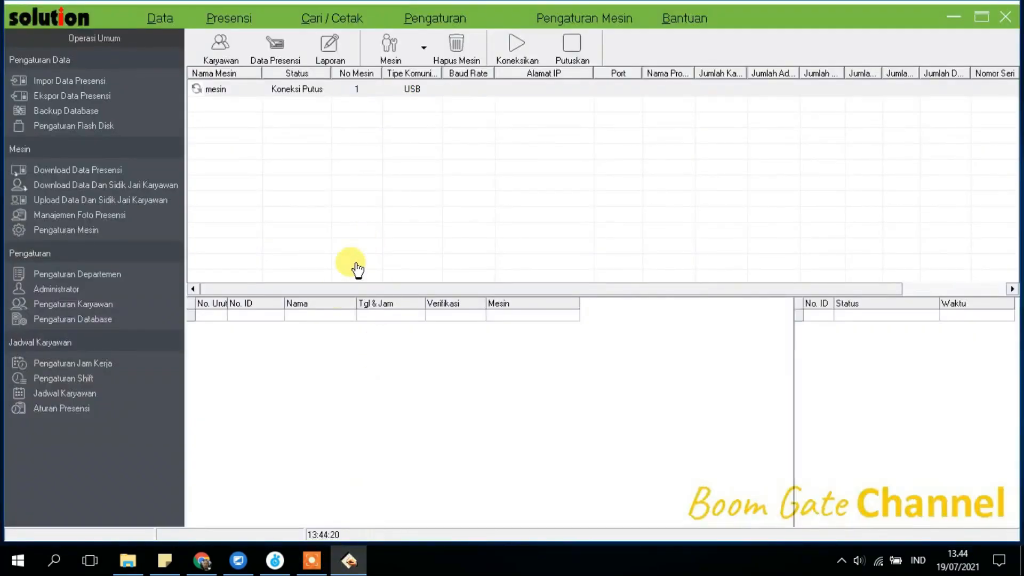
click(344, 95)
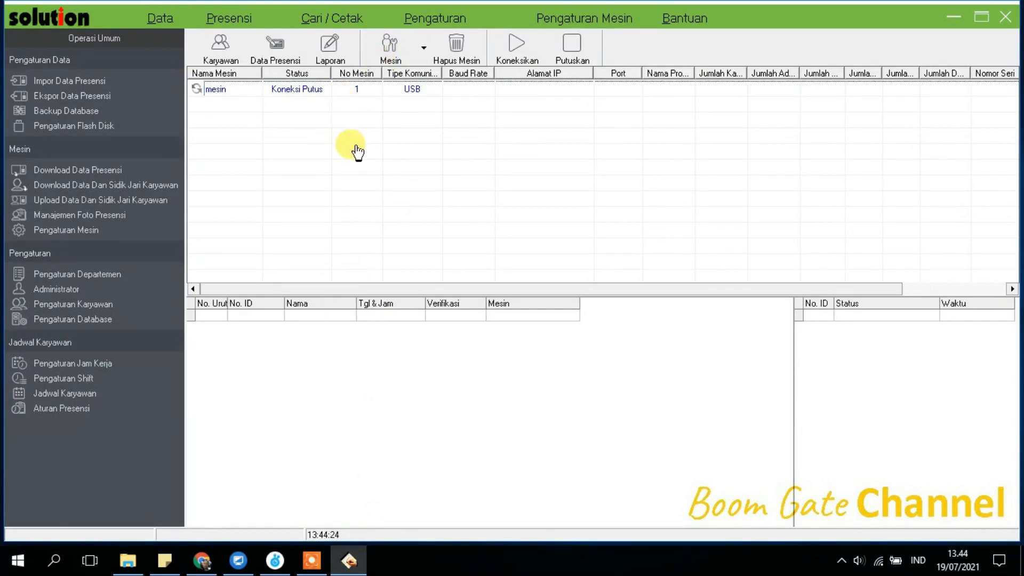
click(356, 95)
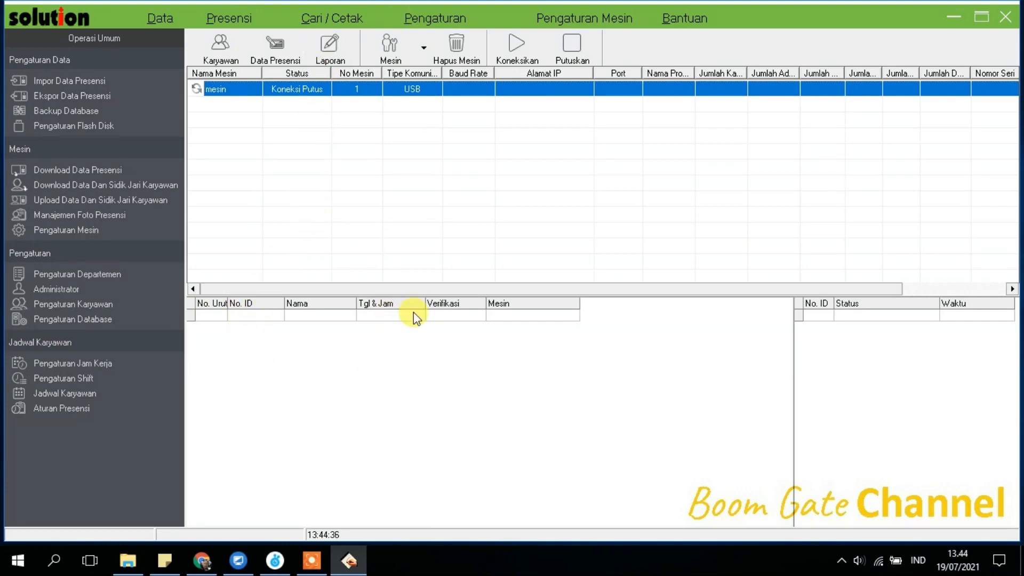
drag(425, 286, 394, 295)
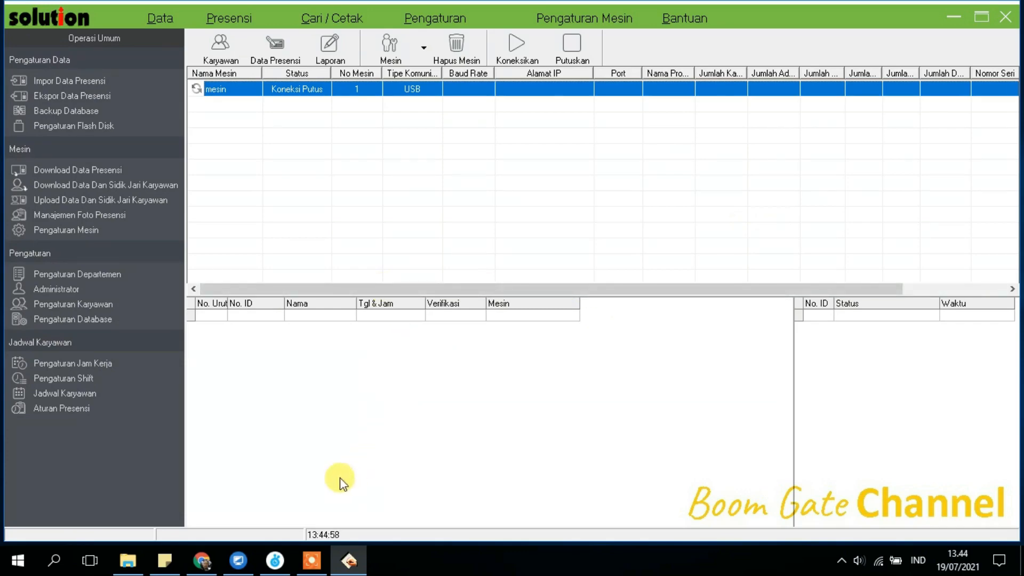
click(311, 560)
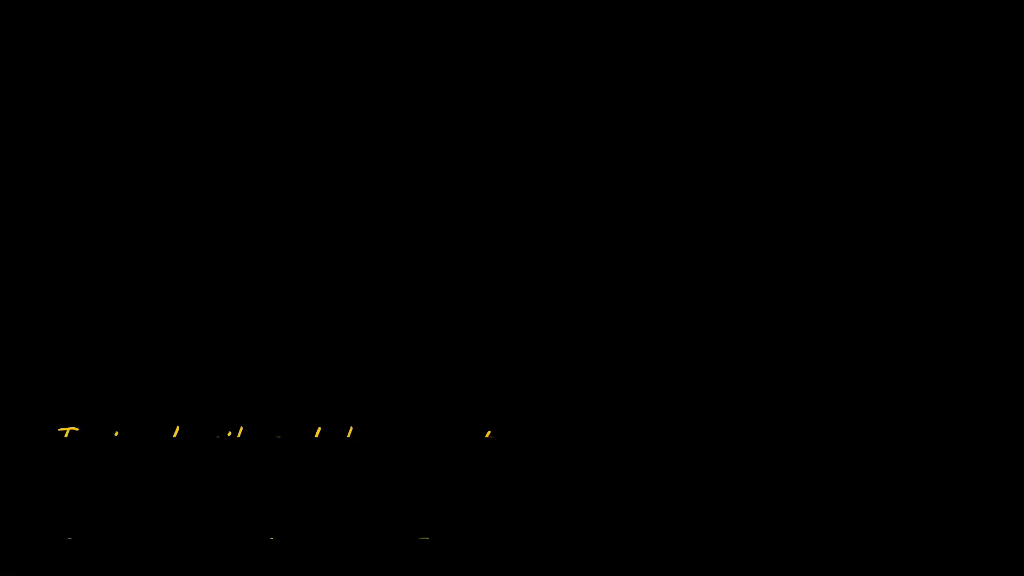